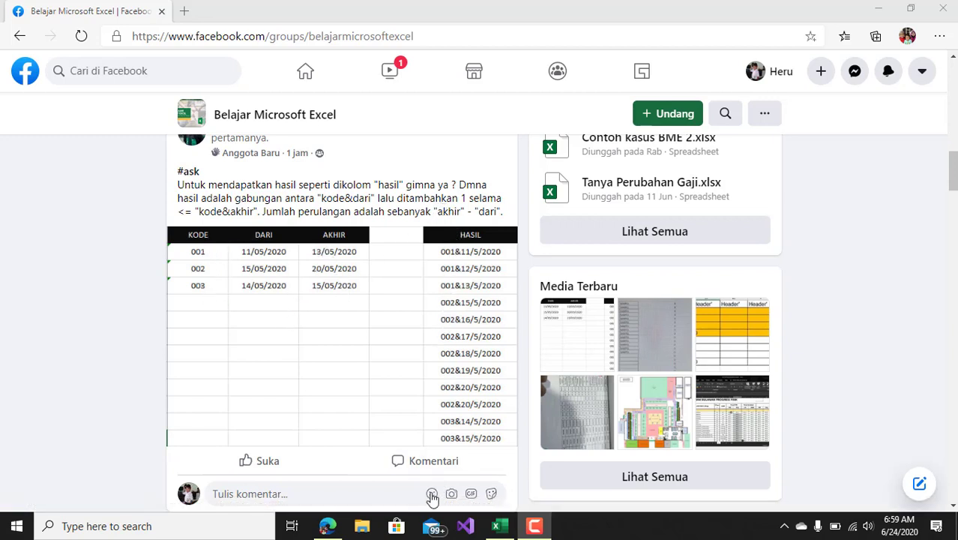
Switch to Excel, delete the three empty columns E to G between the two tables, and widen columns B and C
left_click(496, 527)
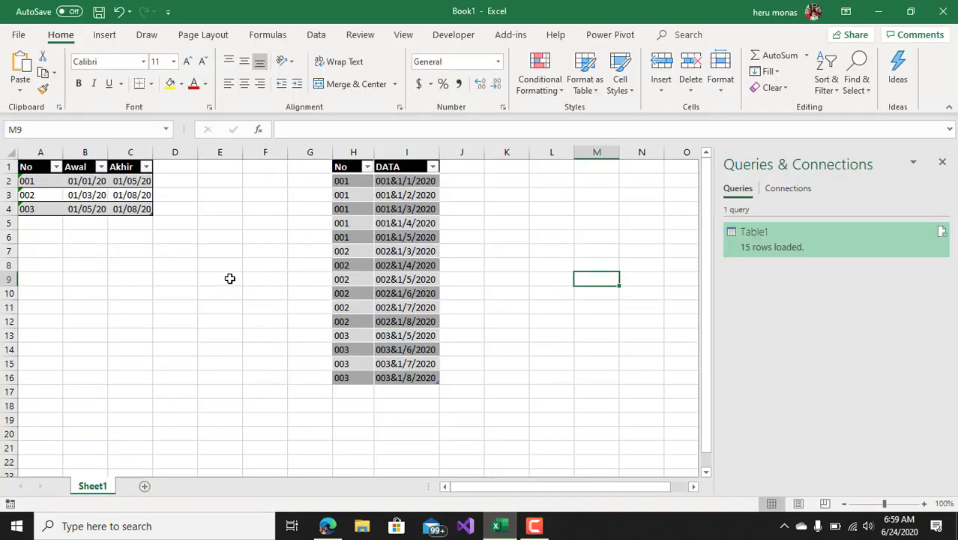
left_click_drag(304, 152, 223, 155)
right_click(222, 155)
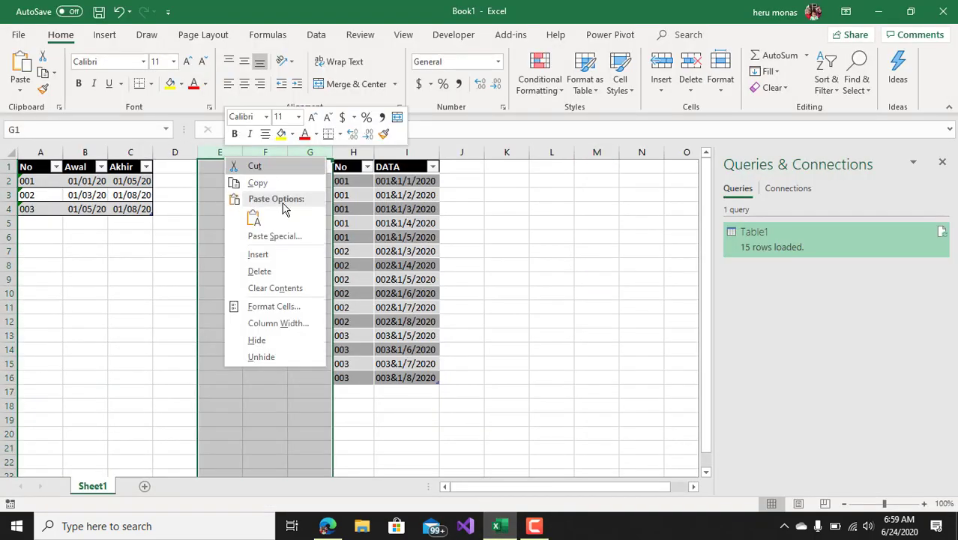
left_click(270, 271)
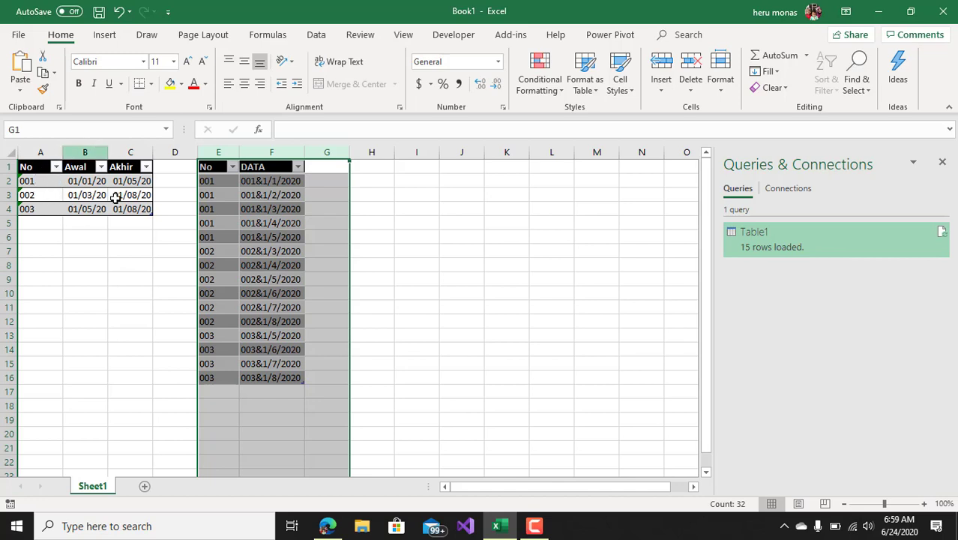
left_click_drag(108, 152, 180, 152)
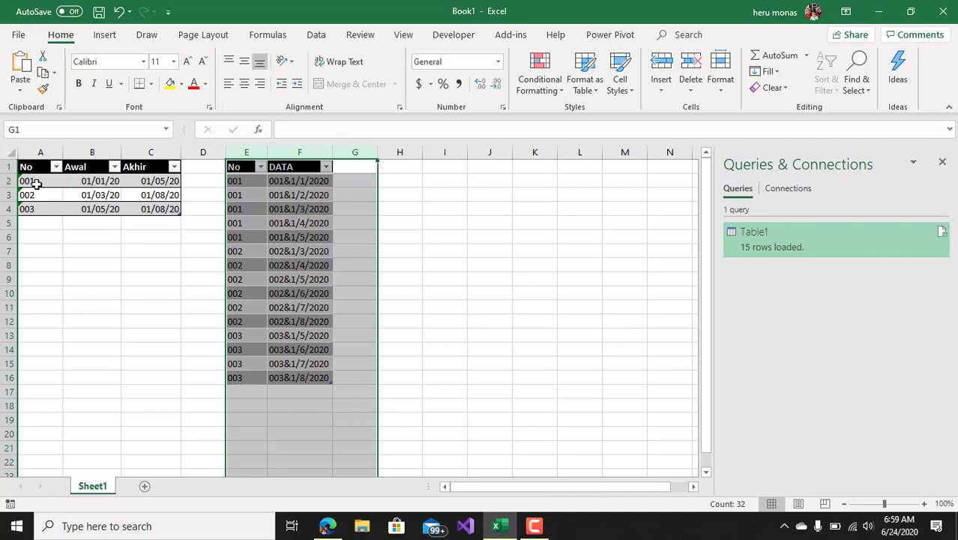
Compare the start and end dates of row 001 in the source table with its daily entries in the DATA table
left_click(35, 183)
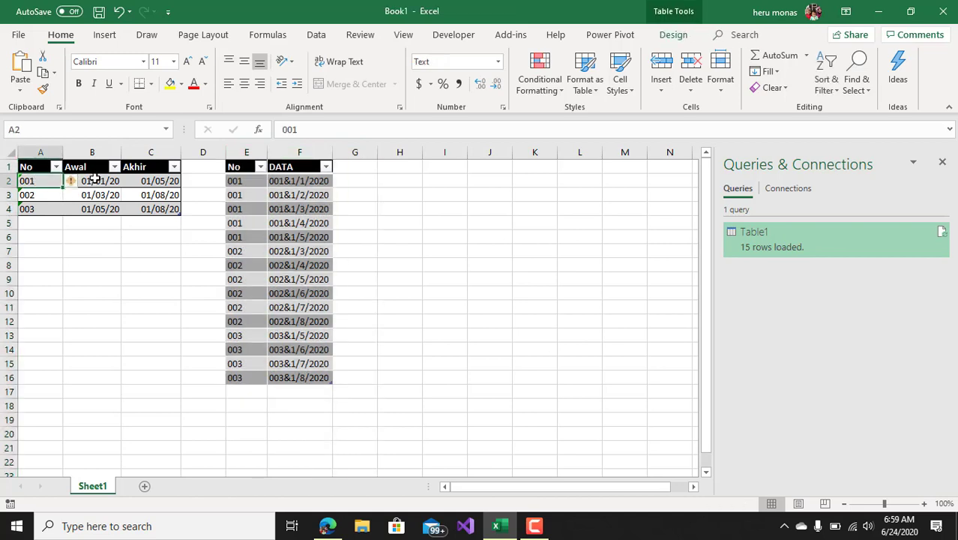
left_click(94, 179)
left_click(146, 182)
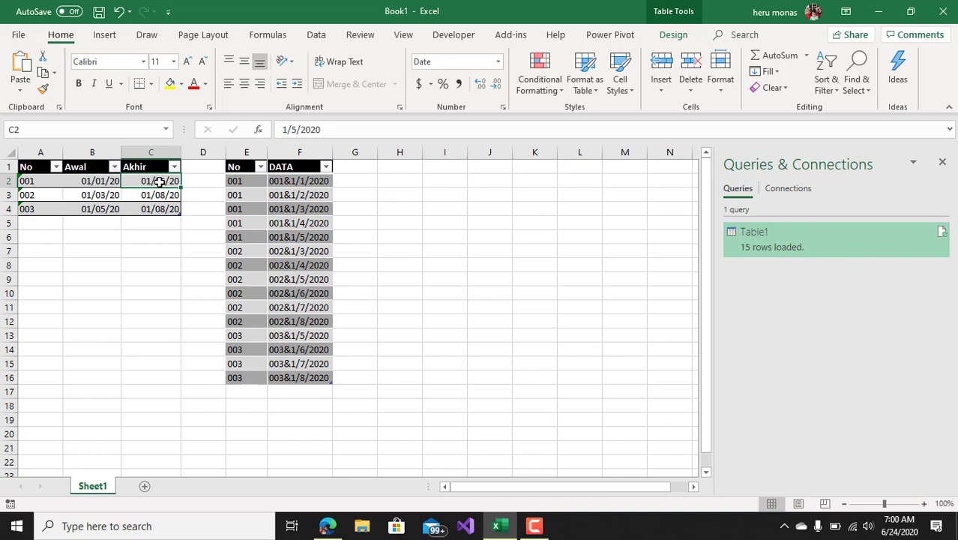
left_click(245, 182)
left_click(301, 181)
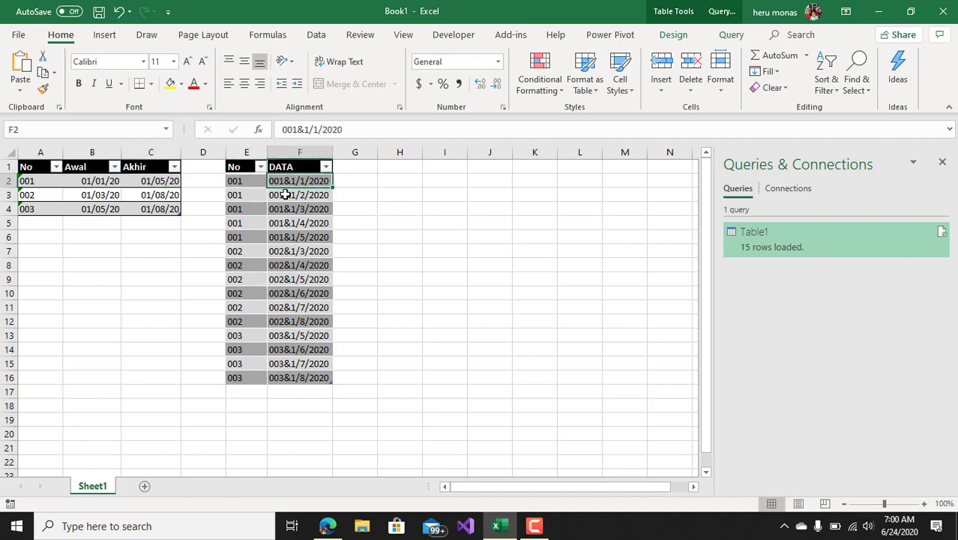
left_click(250, 196)
left_click(284, 194)
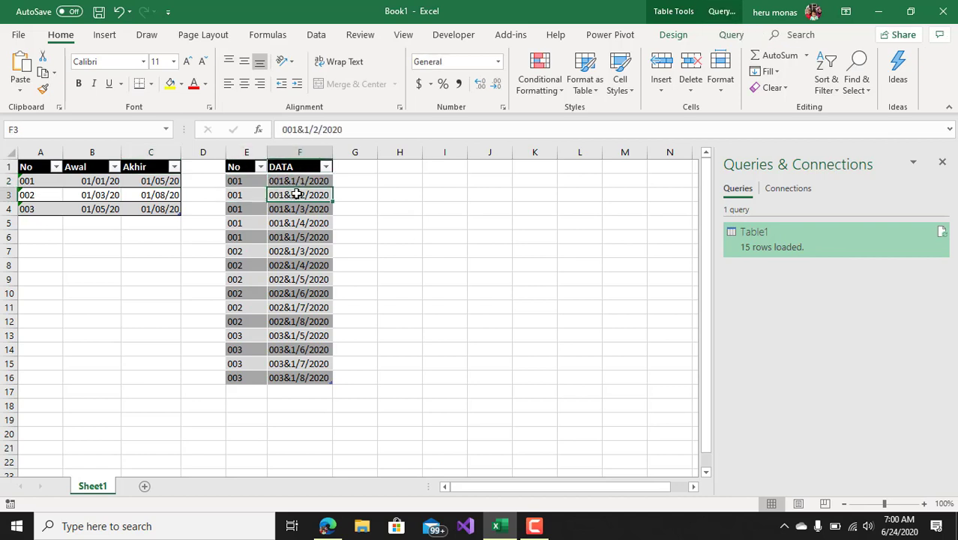
left_click(251, 209)
left_click(289, 209)
left_click(239, 221)
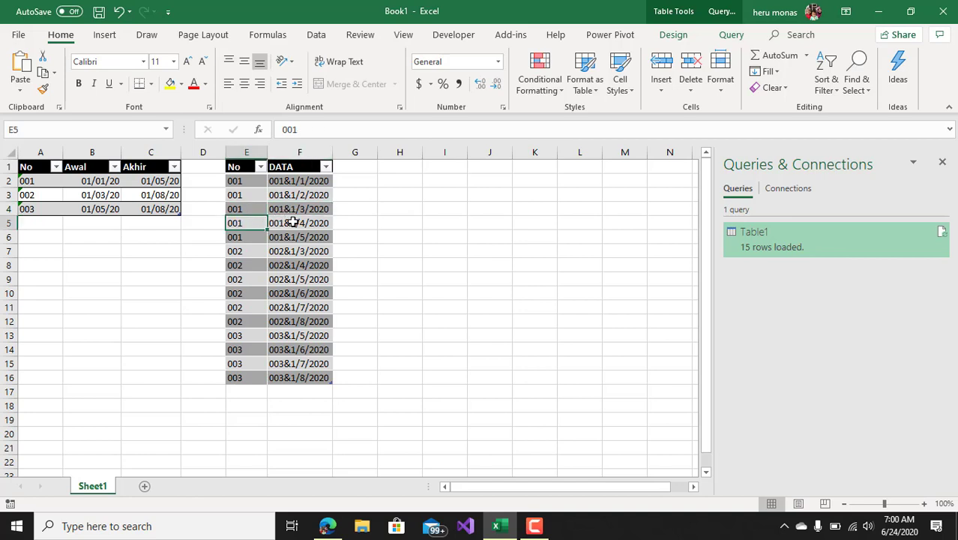
left_click(293, 222)
left_click(248, 237)
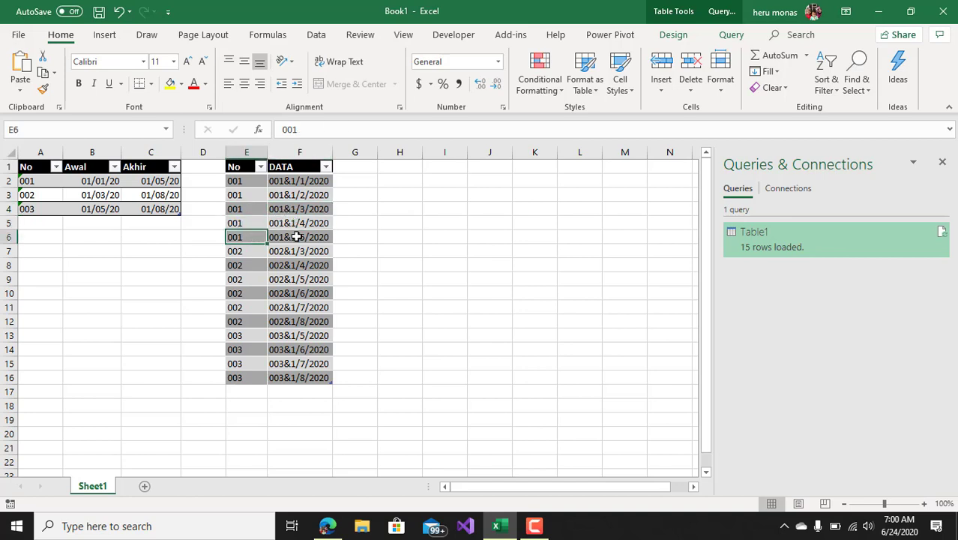
left_click(297, 237)
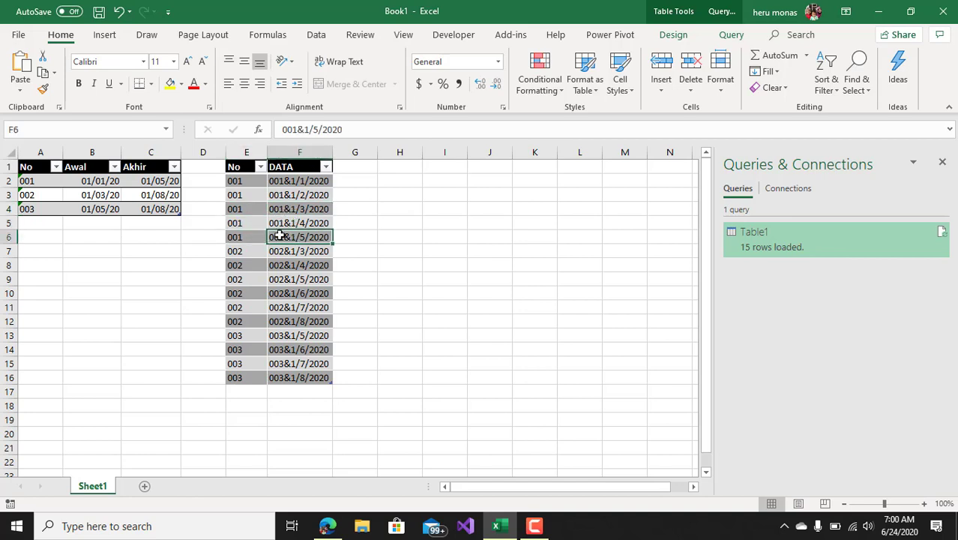
Compare the Awal and Akhir dates of row 002 with the 002 entries in the DATA column
left_click(36, 194)
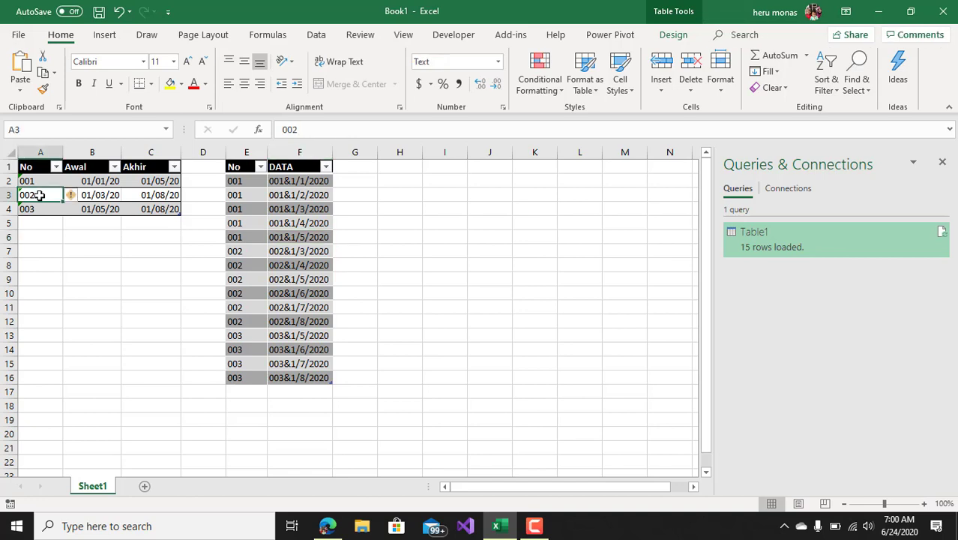
left_click(101, 195)
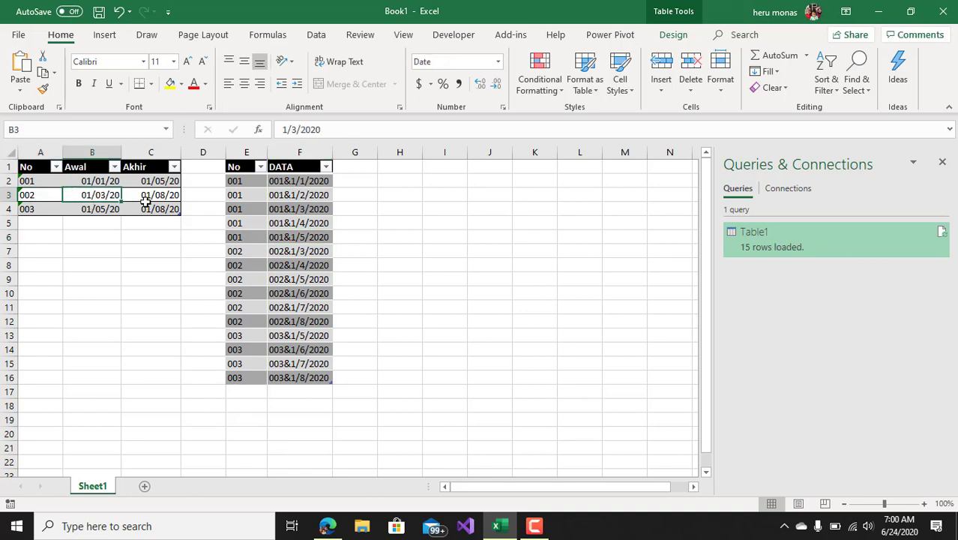
left_click(166, 196)
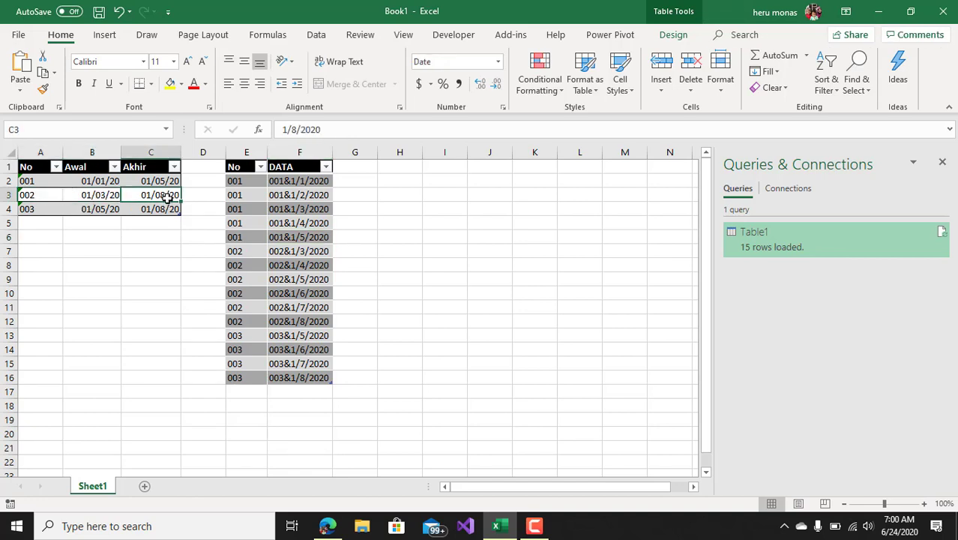
left_click(297, 252)
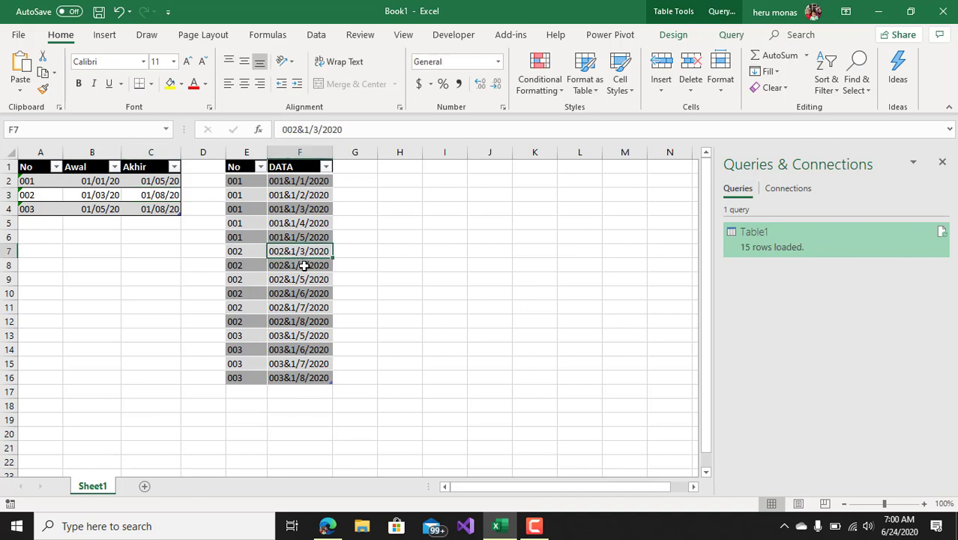
left_click(303, 266)
left_click(312, 279)
left_click(314, 293)
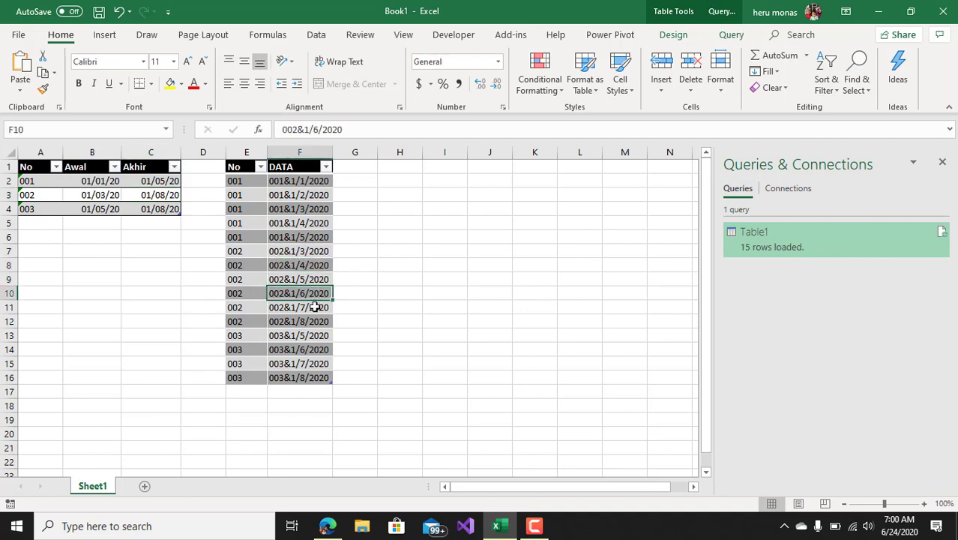
left_click(314, 307)
left_click(310, 321)
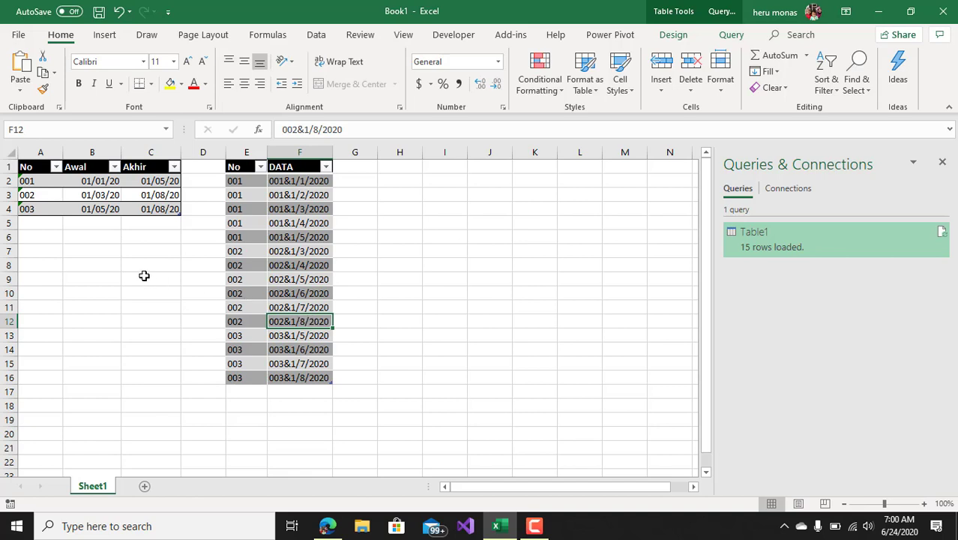
Check the Awal and Akhir dates of row 003 against the 003 entries in the DATA column
left_click(104, 210)
left_click(151, 211)
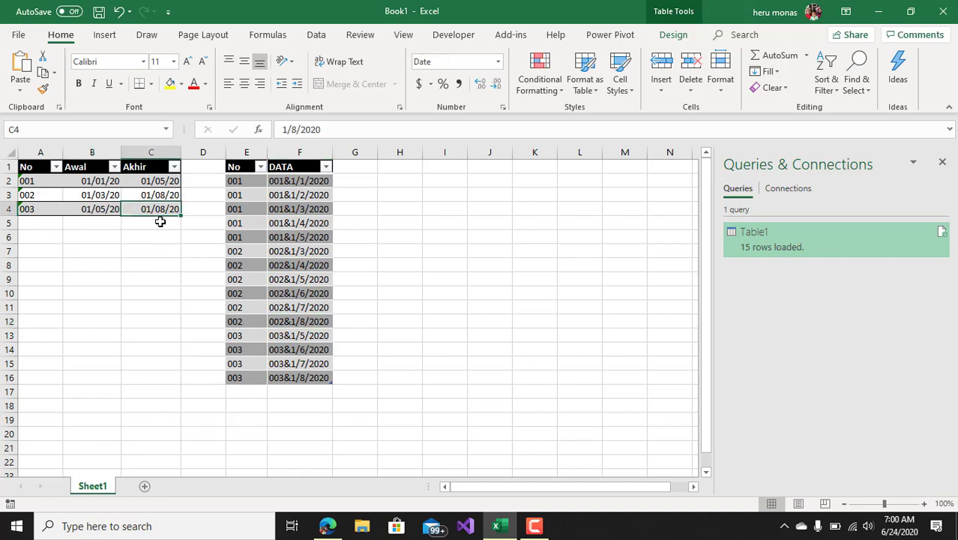
left_click(308, 336)
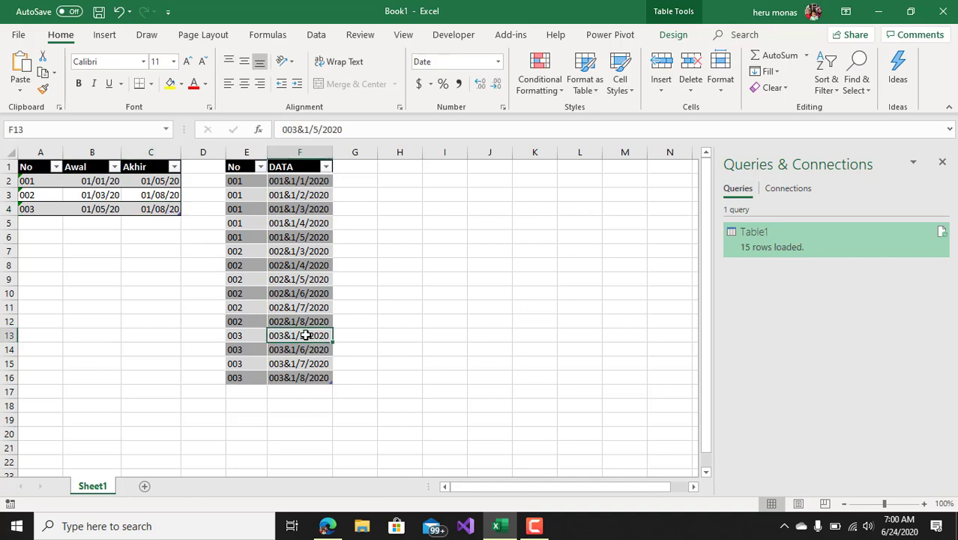
left_click(300, 349)
left_click(298, 363)
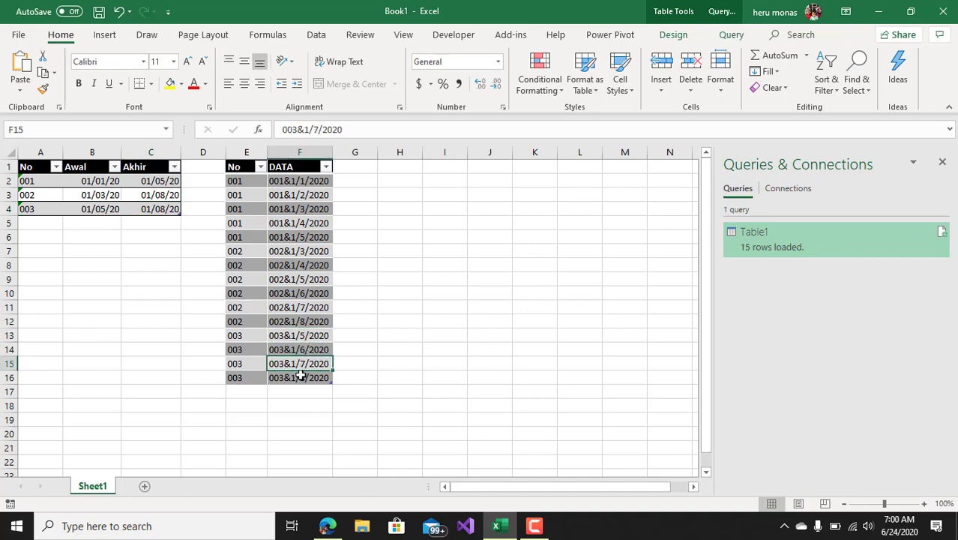
left_click(301, 377)
left_click(167, 323)
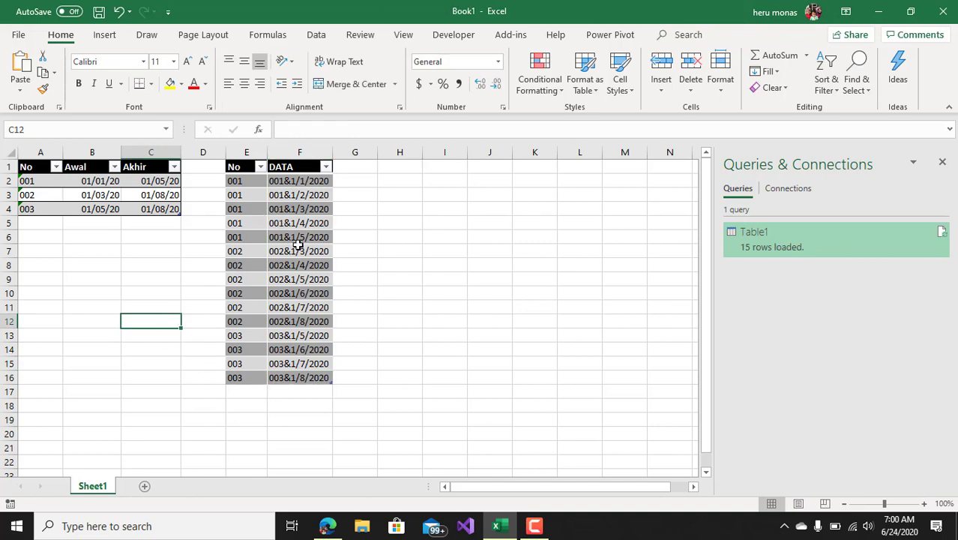
Close the Queries & Connections pane and add row 004 to the source table with Awal 1/10 and Akhir 1/12
left_click(941, 162)
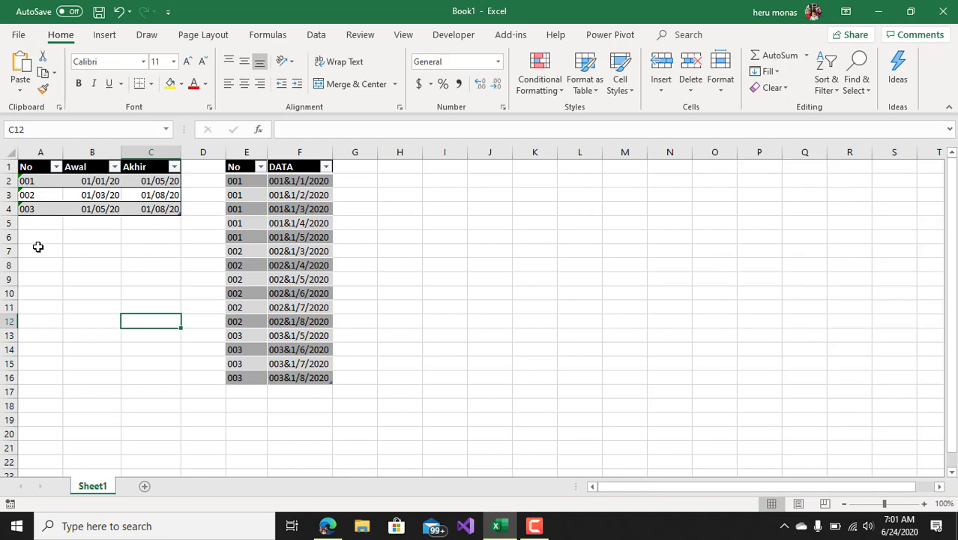
left_click(37, 222)
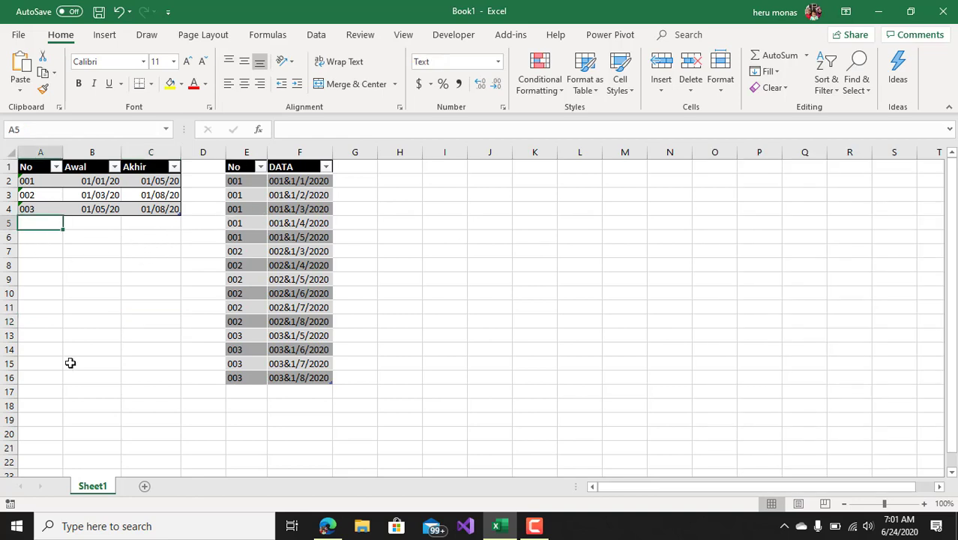
type("004")
key("Tab")
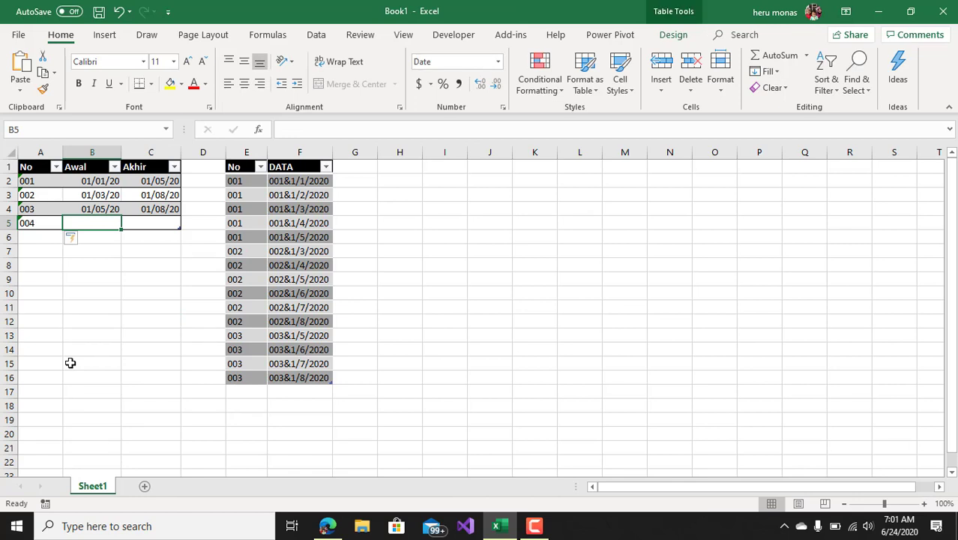
type("1/10")
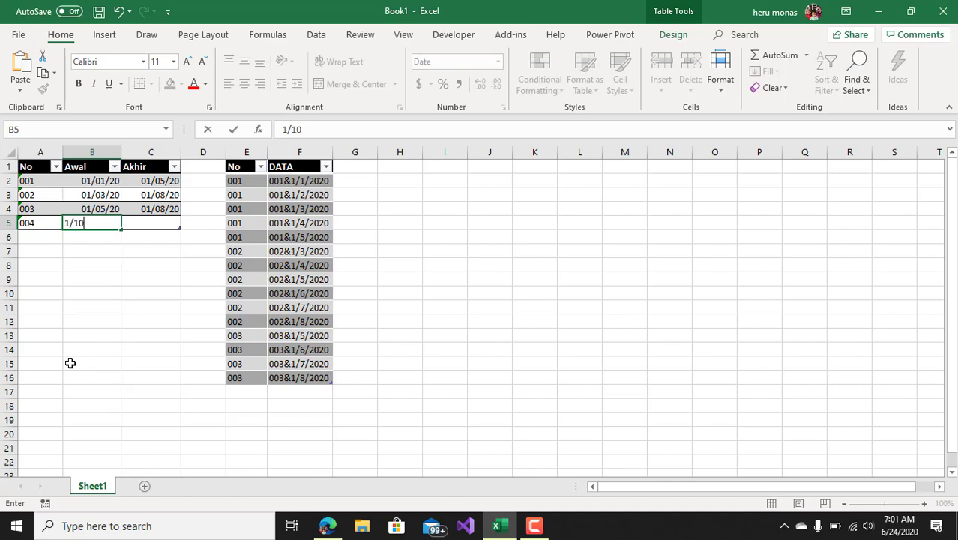
key("Return")
key("Up")
key("Right")
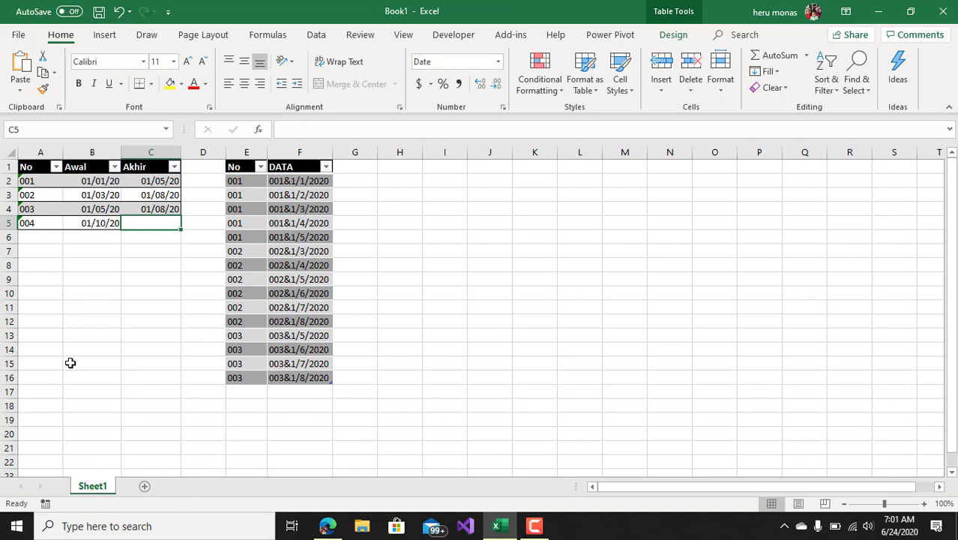
type("1/12/")
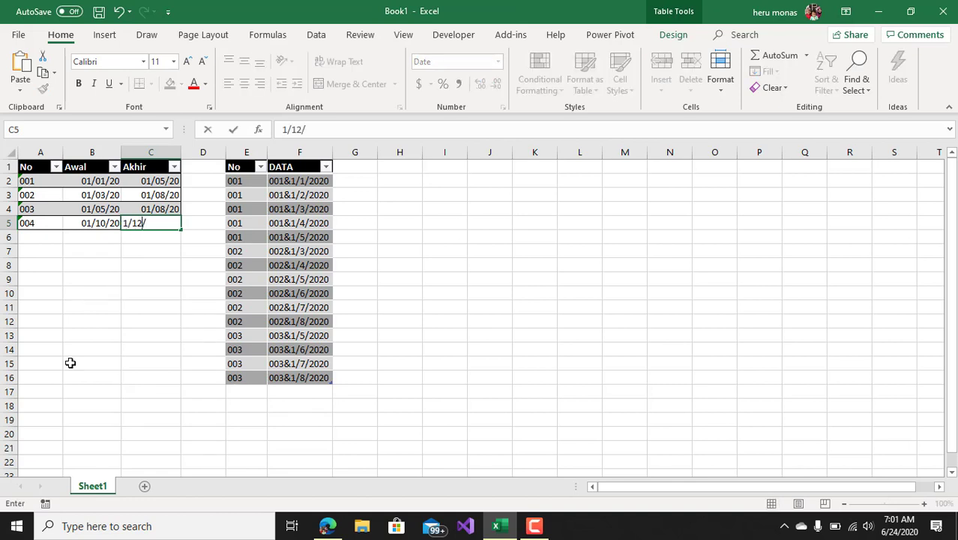
key("BackSpace")
key("Return")
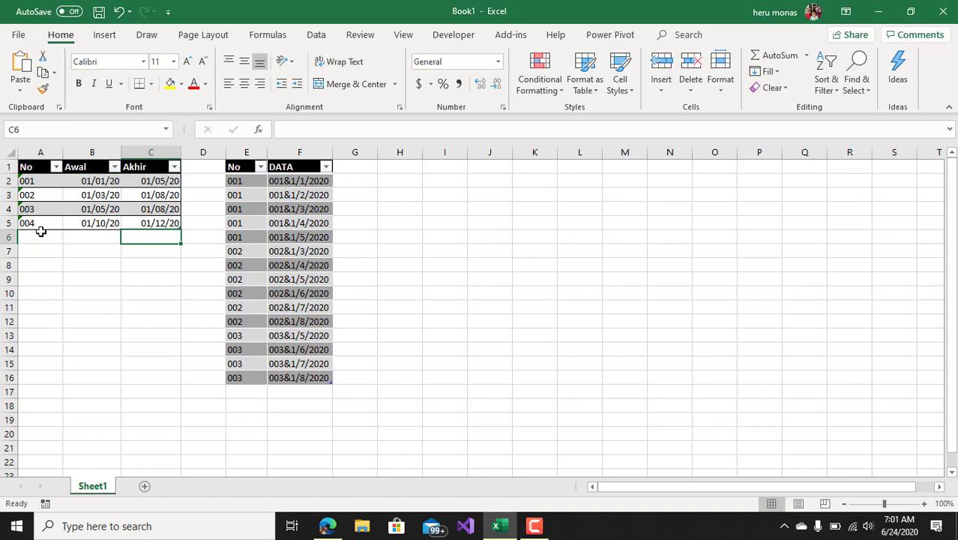
Refresh all queries to update the DATA table with the new source row 004
left_click(300, 392)
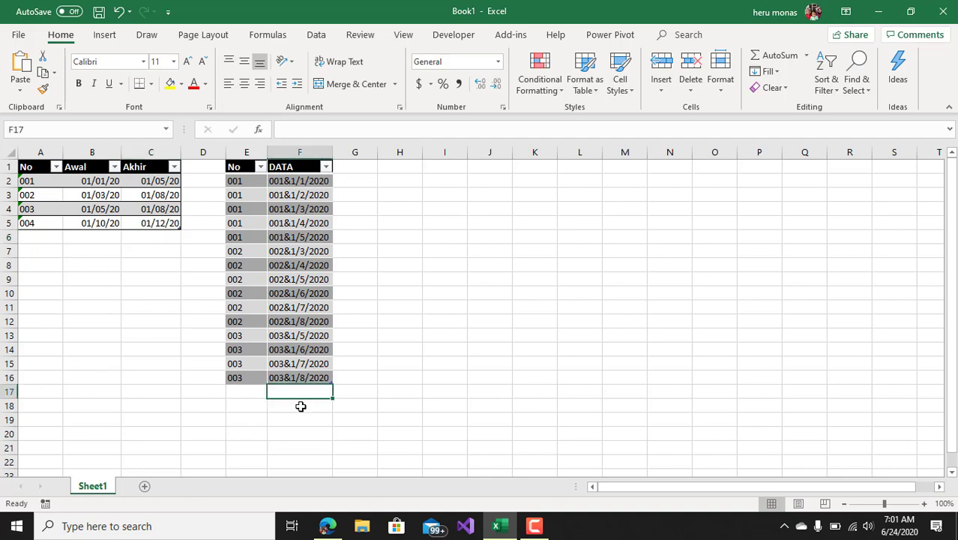
left_click(301, 405)
left_click(298, 418)
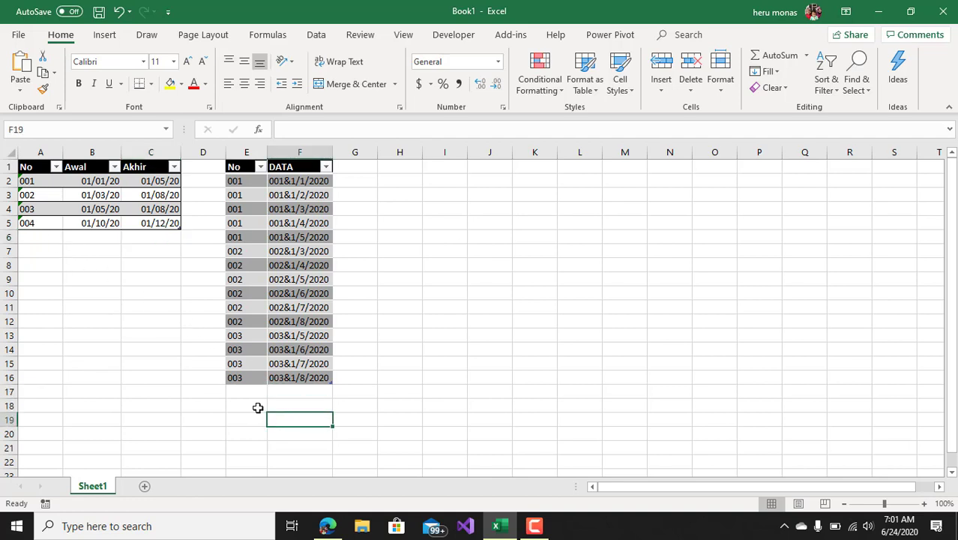
left_click(144, 223)
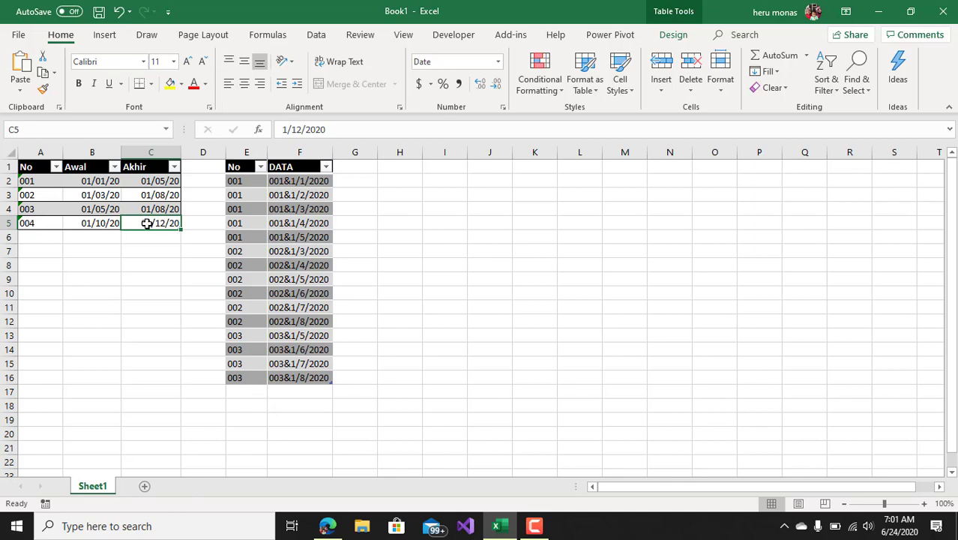
left_click(317, 35)
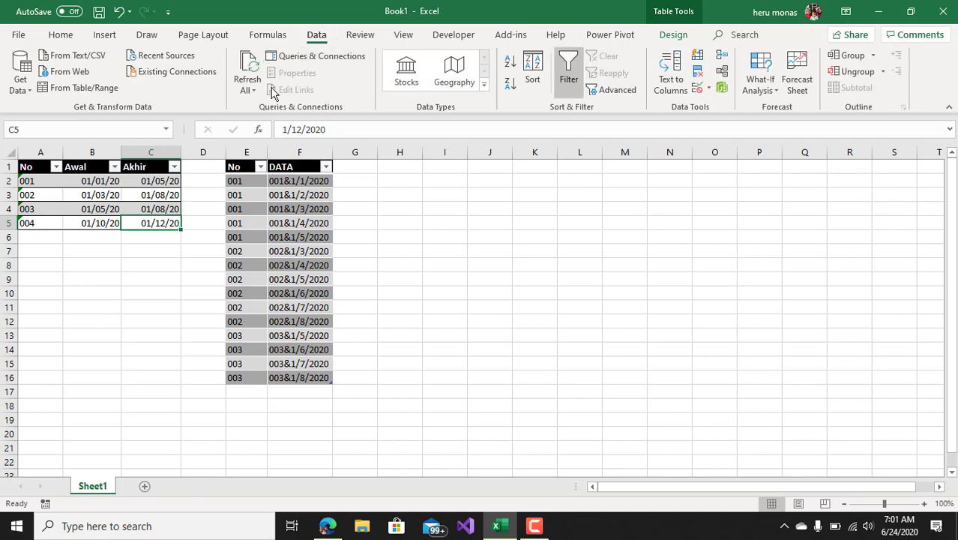
left_click(248, 72)
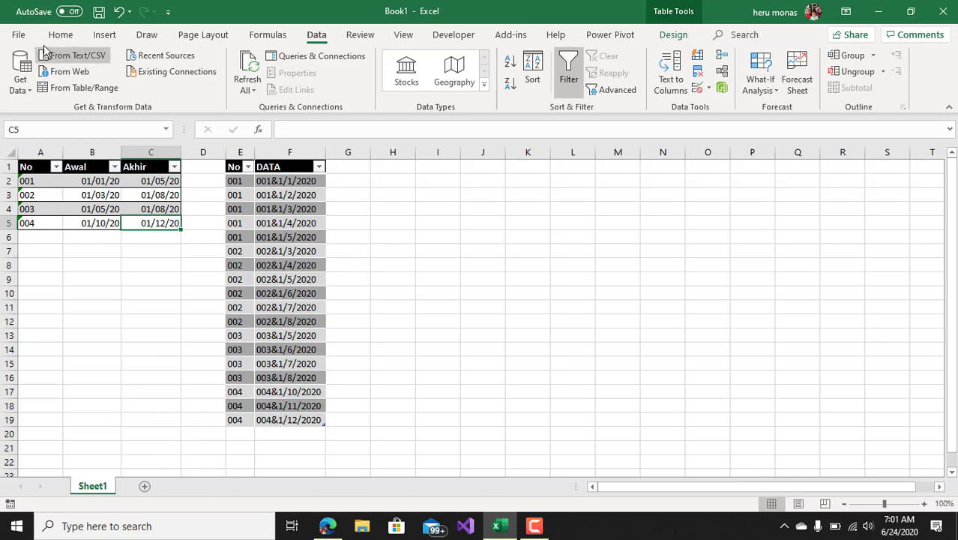
left_click(19, 35)
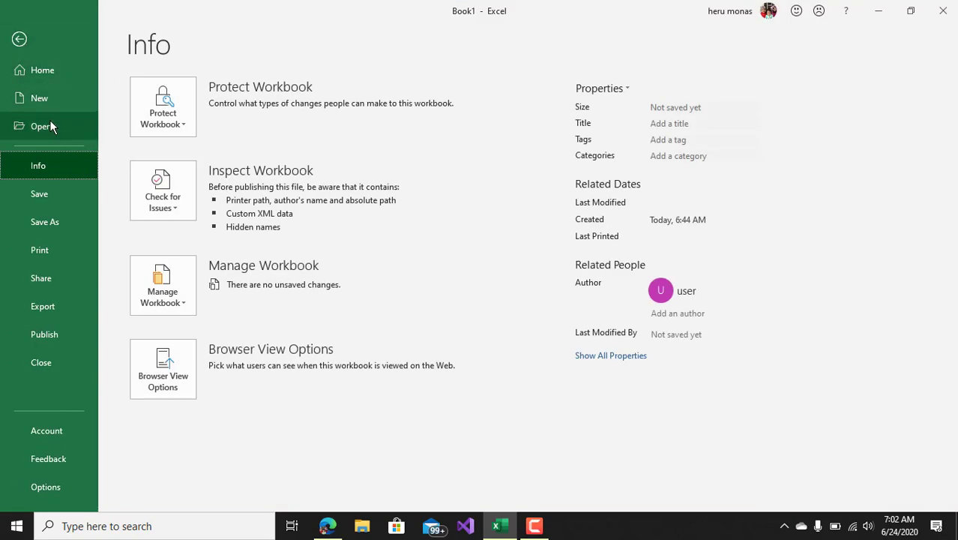
left_click(20, 44)
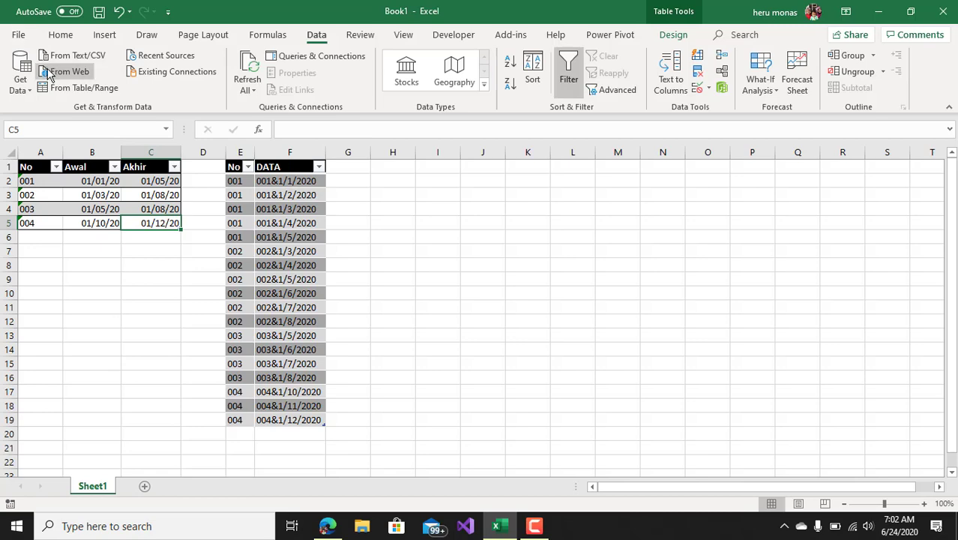
Create a new blank workbook
left_click(22, 36)
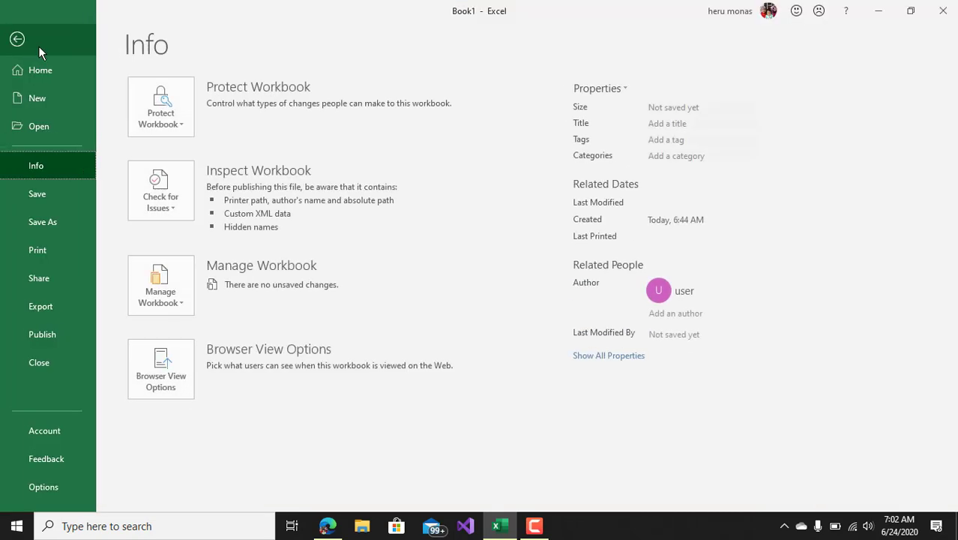
left_click(41, 105)
left_click(208, 225)
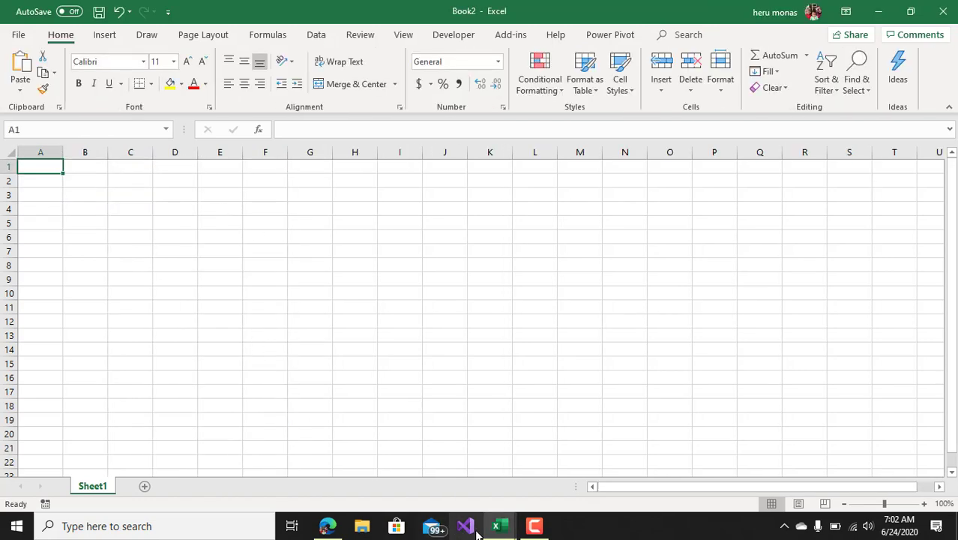
Copy the No, Awal and Akhir table from Book1 and paste it as values only at cell A1 of Book2
mouse_move(498, 530)
left_click(405, 445)
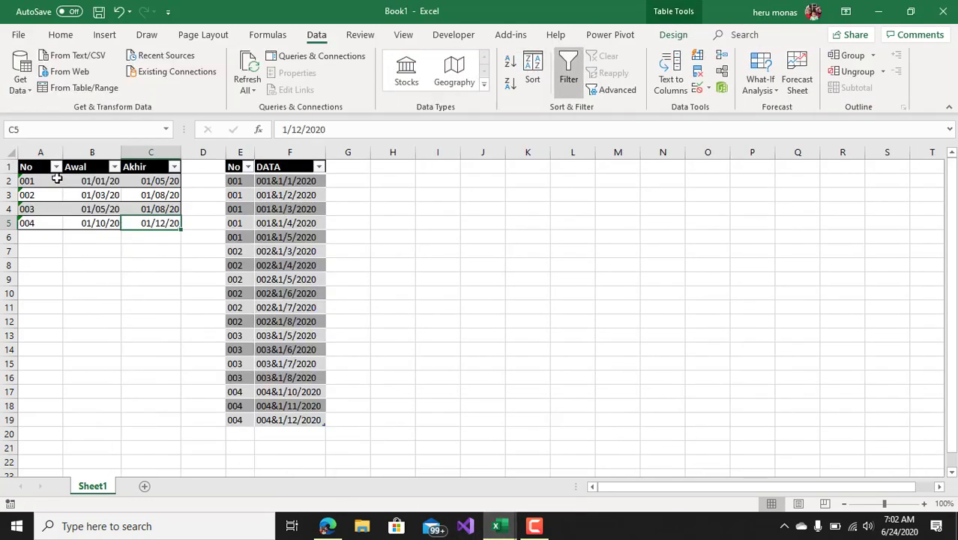
left_click_drag(36, 167, 149, 217)
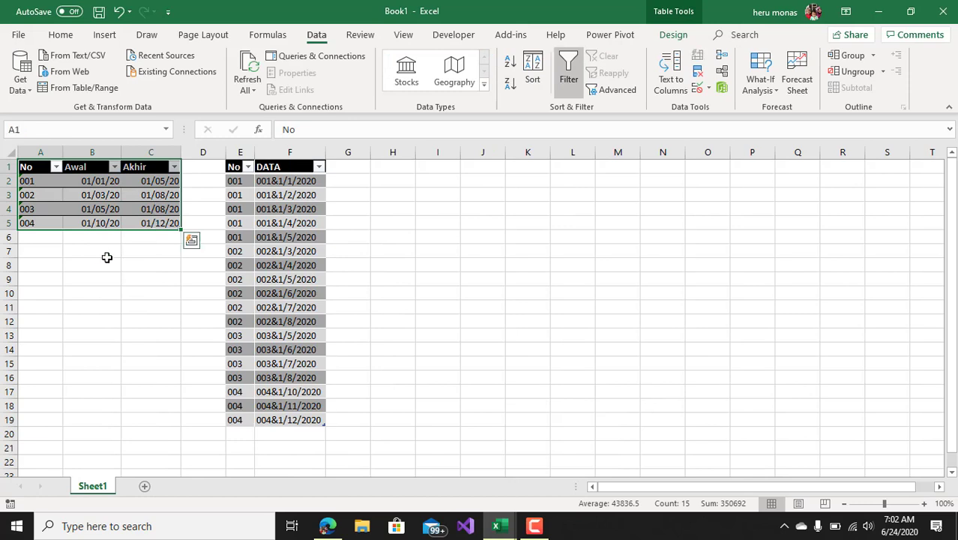
key("ctrl+c")
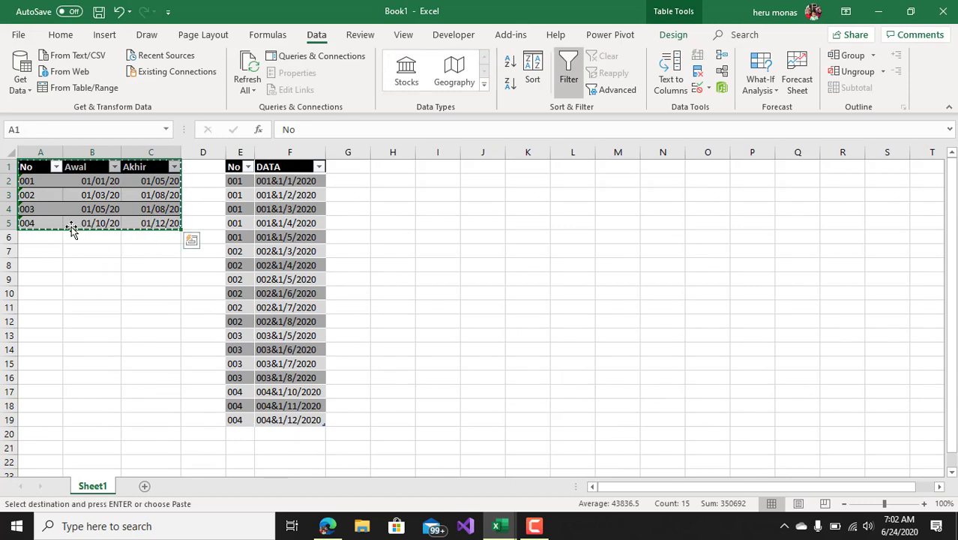
mouse_move(503, 528)
left_click(541, 483)
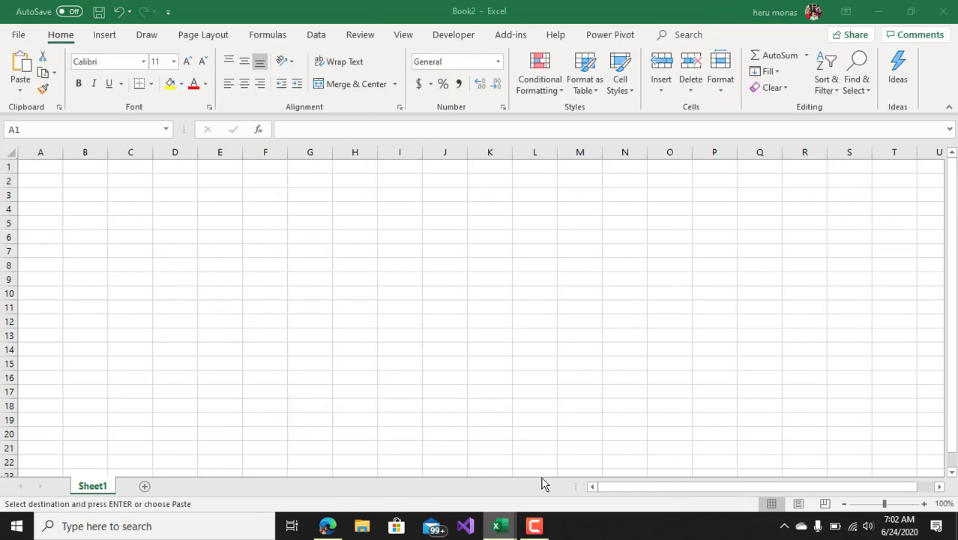
right_click(48, 164)
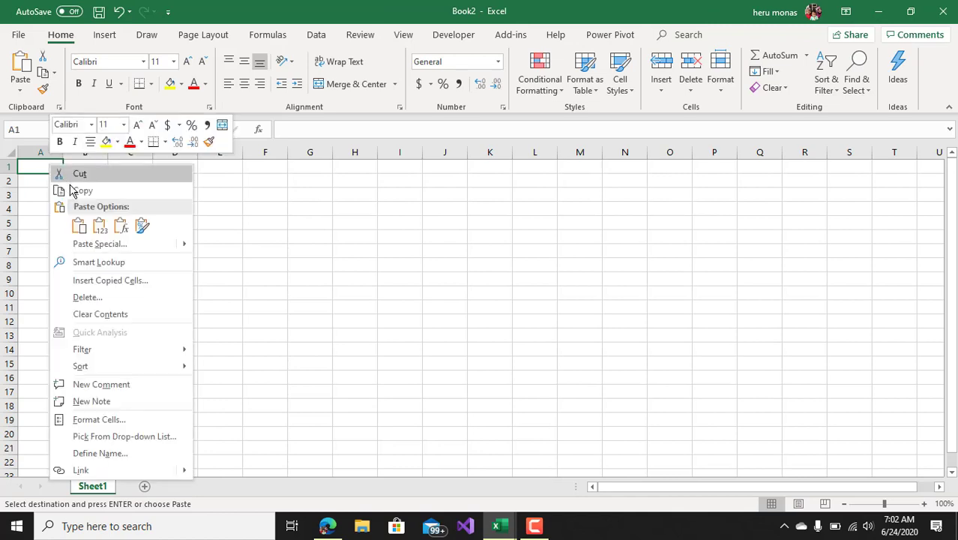
left_click(95, 223)
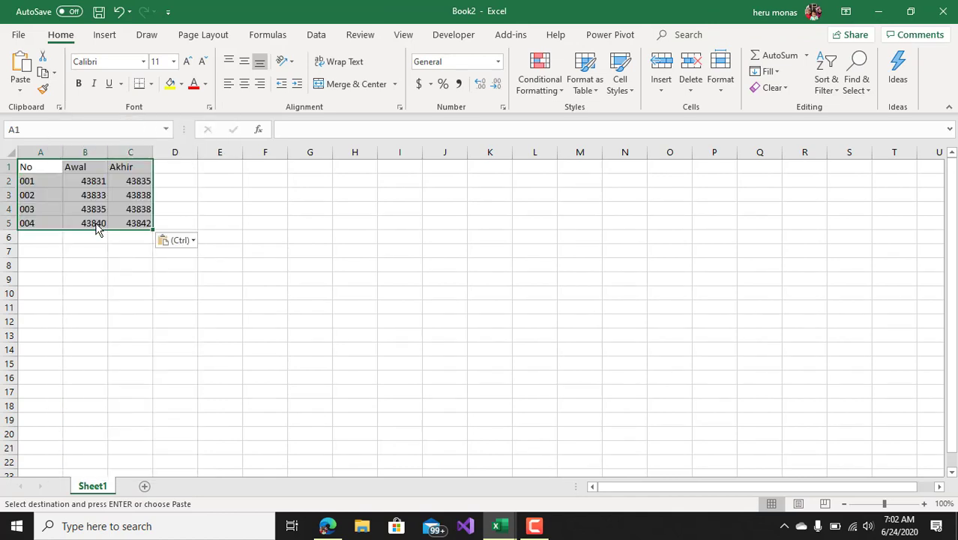
left_click(138, 276)
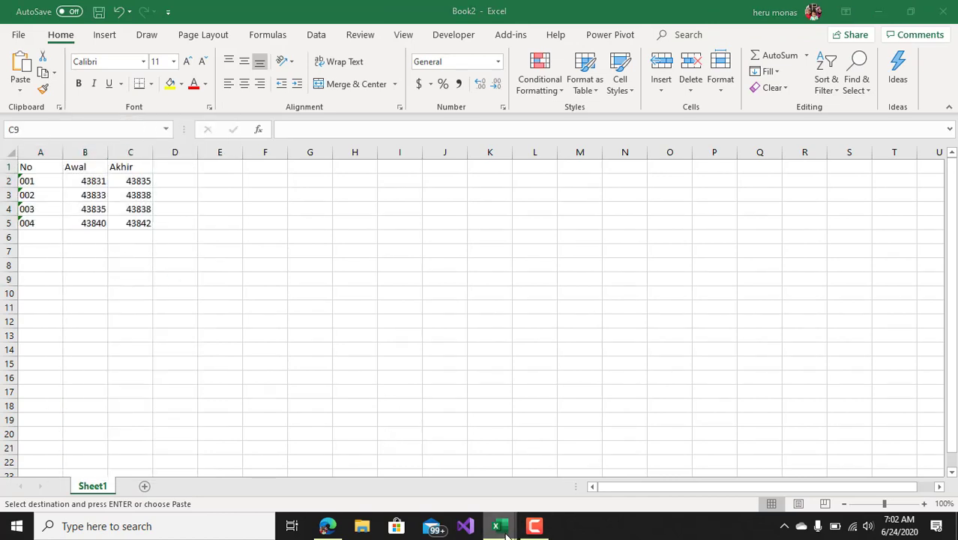
Close the Book1 workbook without saving its changes
mouse_move(505, 534)
left_click(464, 491)
left_click(641, 271)
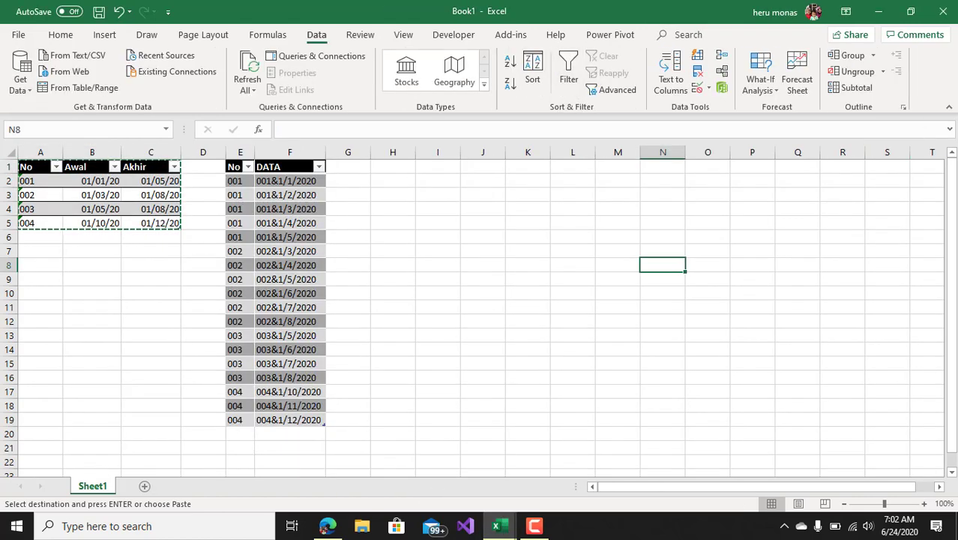
key("ctrl+w")
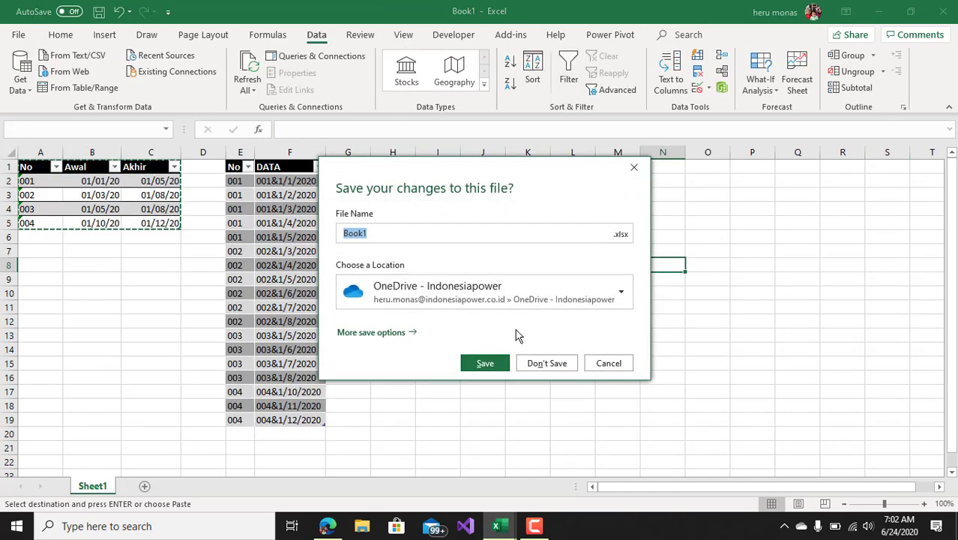
left_click(558, 364)
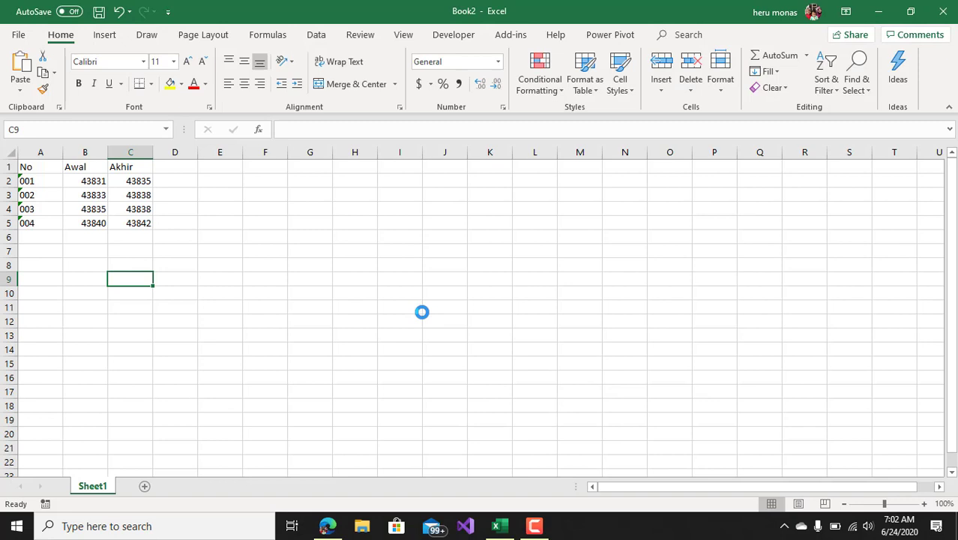
left_click(317, 306)
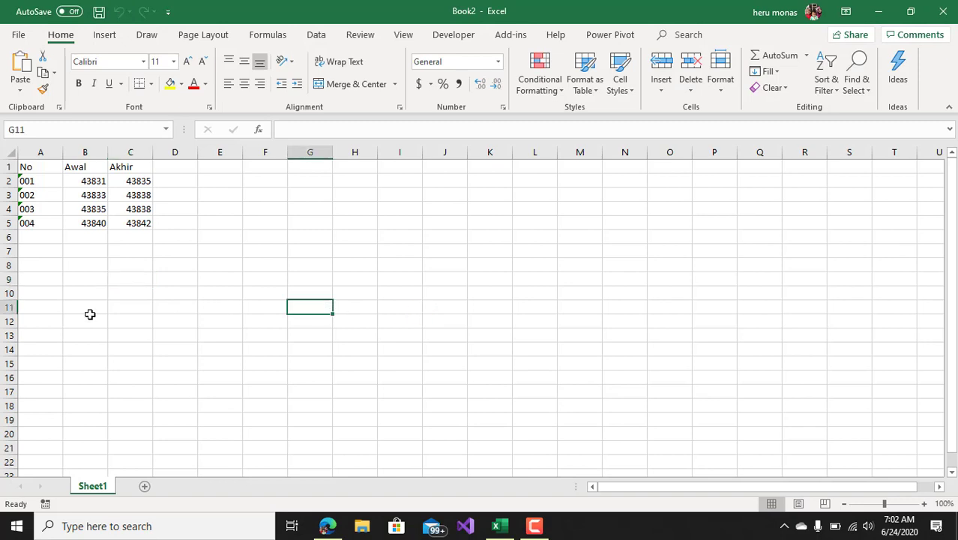
Enter 001 in the General-formatted cell B8 to test how leading zeros are handled compared with the No codes
left_click(38, 181)
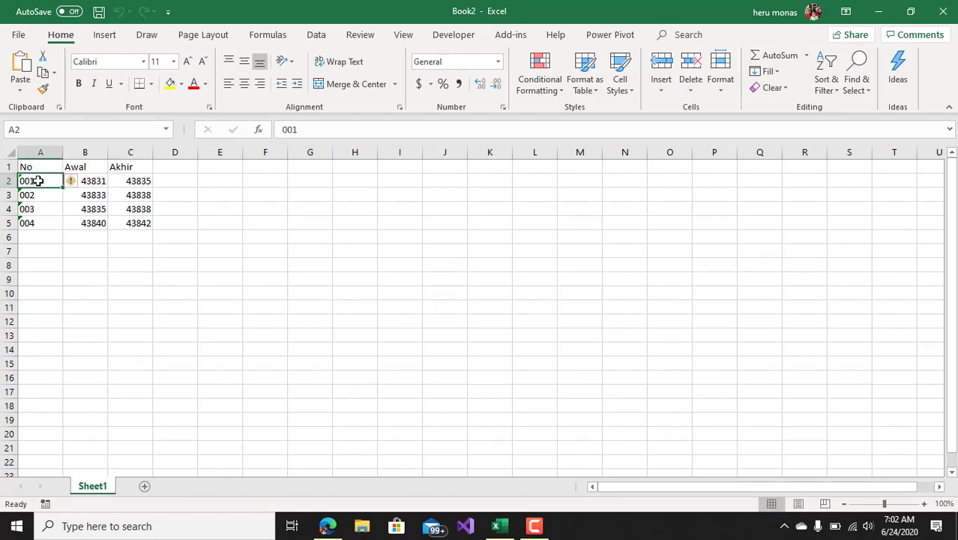
left_click_drag(37, 181, 47, 213)
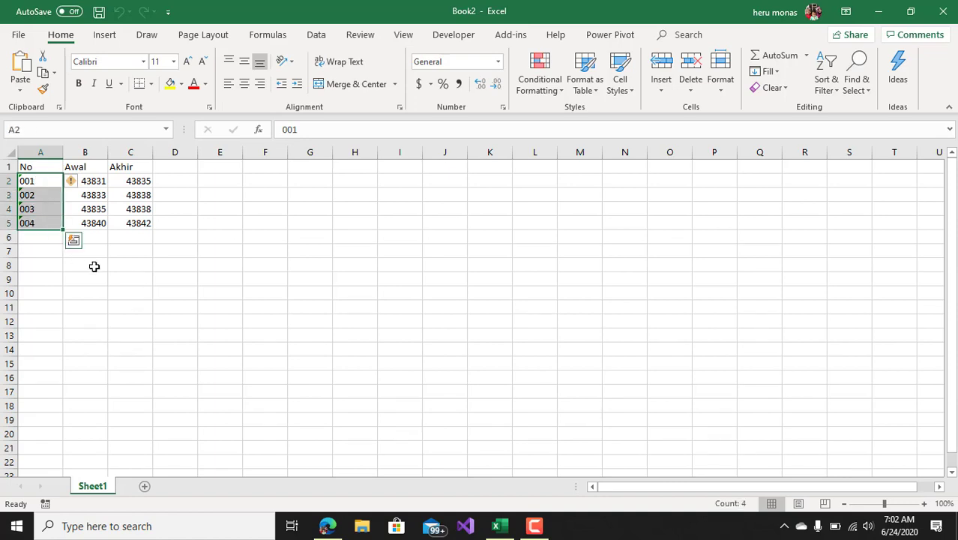
left_click(99, 271)
type("001")
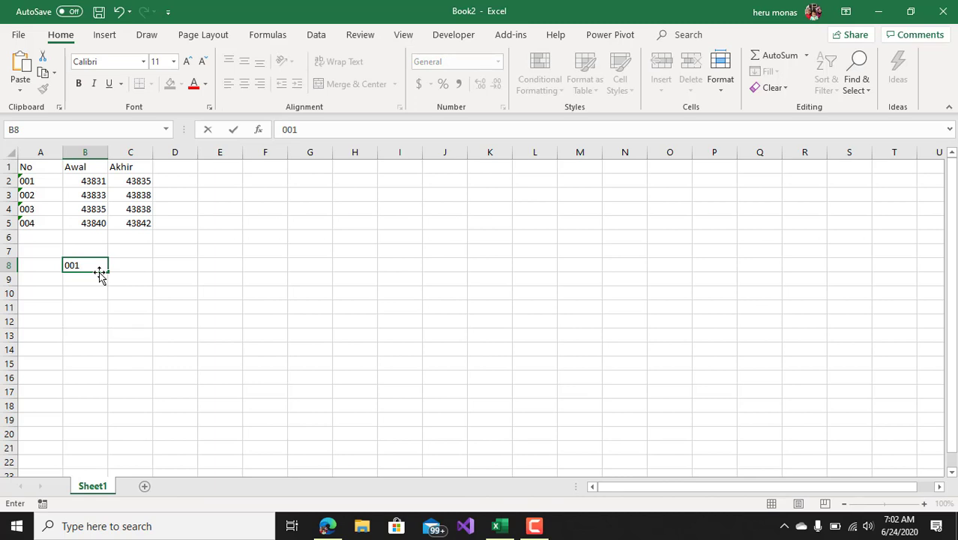
key("Return")
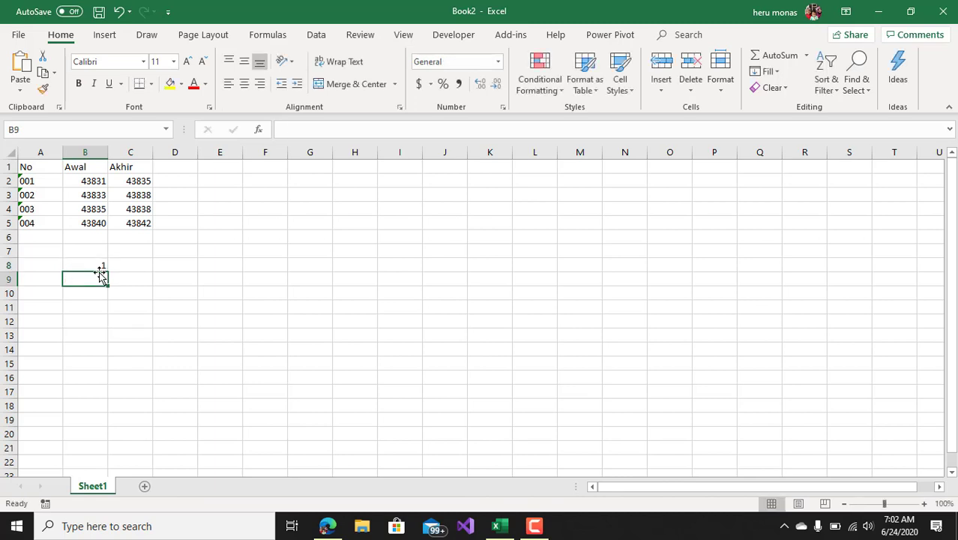
left_click(97, 265)
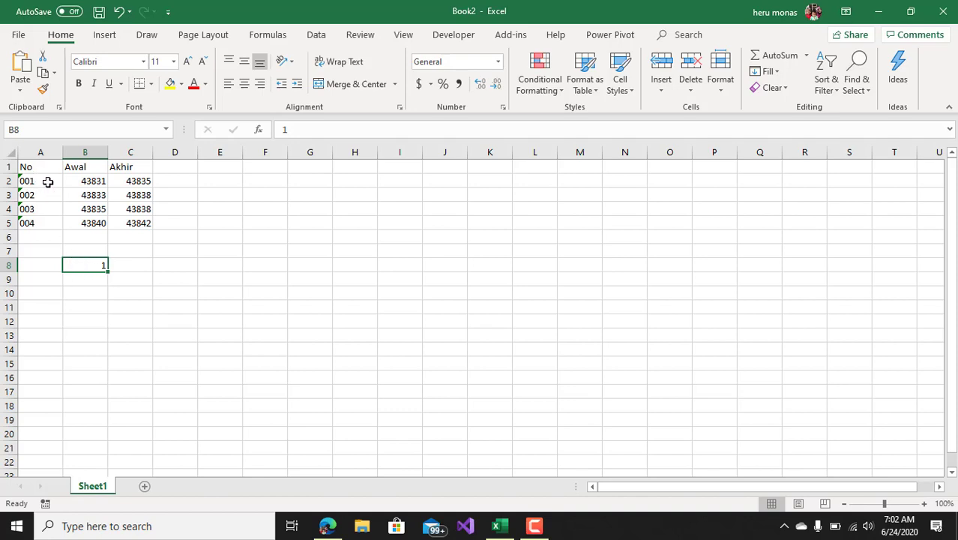
Format the No column cells A2:A22 as Text and delete the test entry in cell B8
left_click_drag(47, 182, 43, 465)
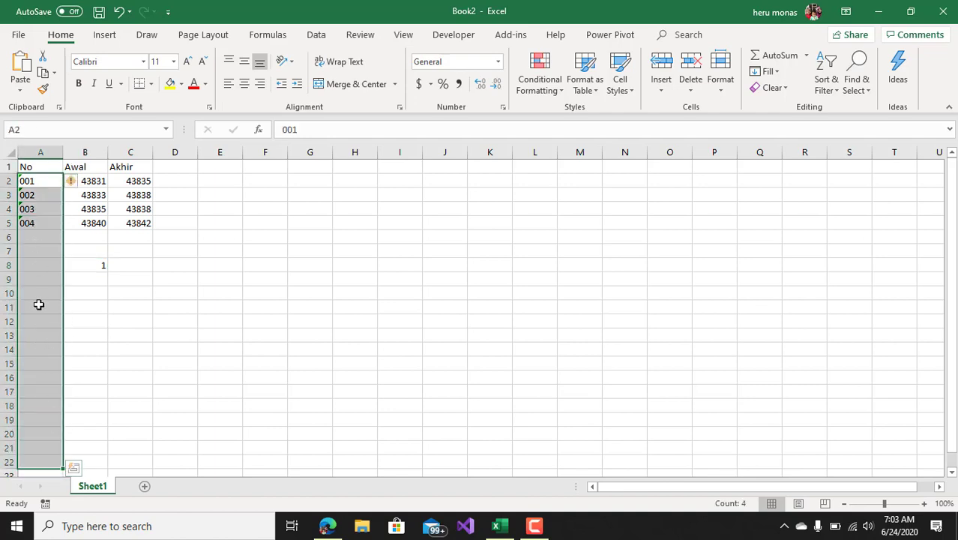
right_click(36, 297)
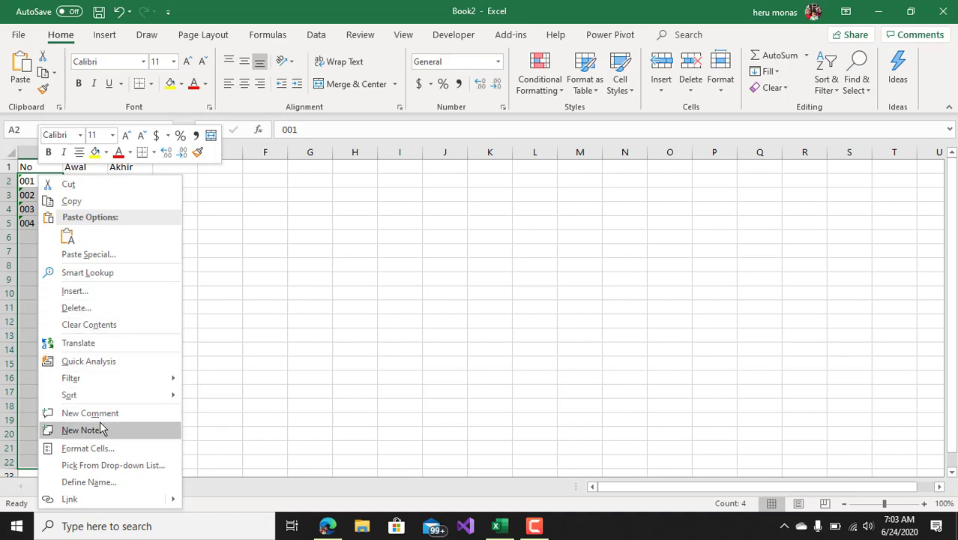
left_click(99, 448)
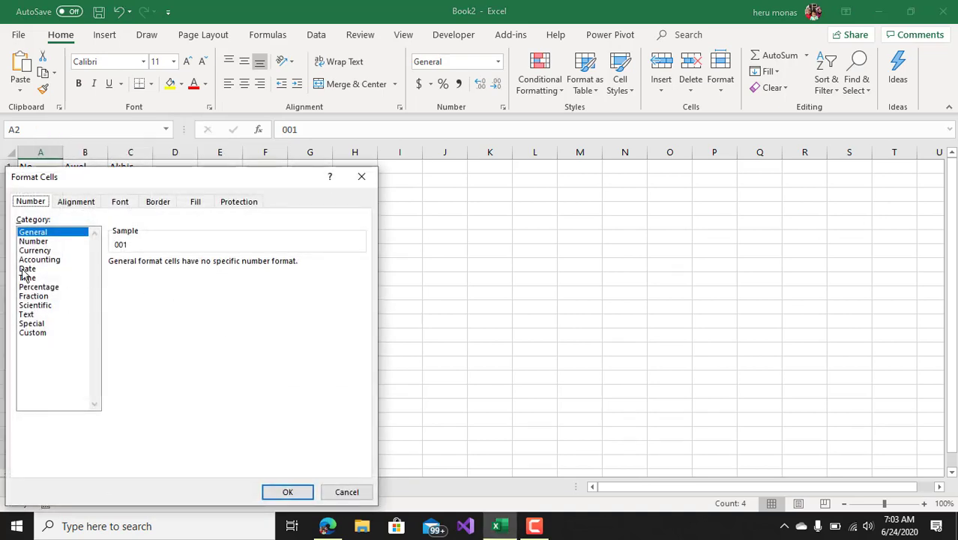
left_click(30, 315)
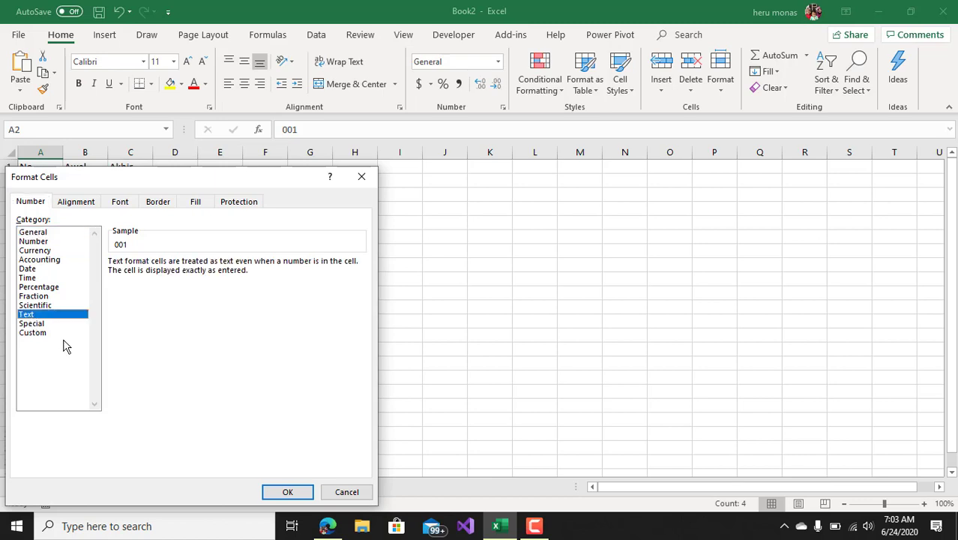
left_click(285, 492)
left_click(219, 390)
left_click(91, 263)
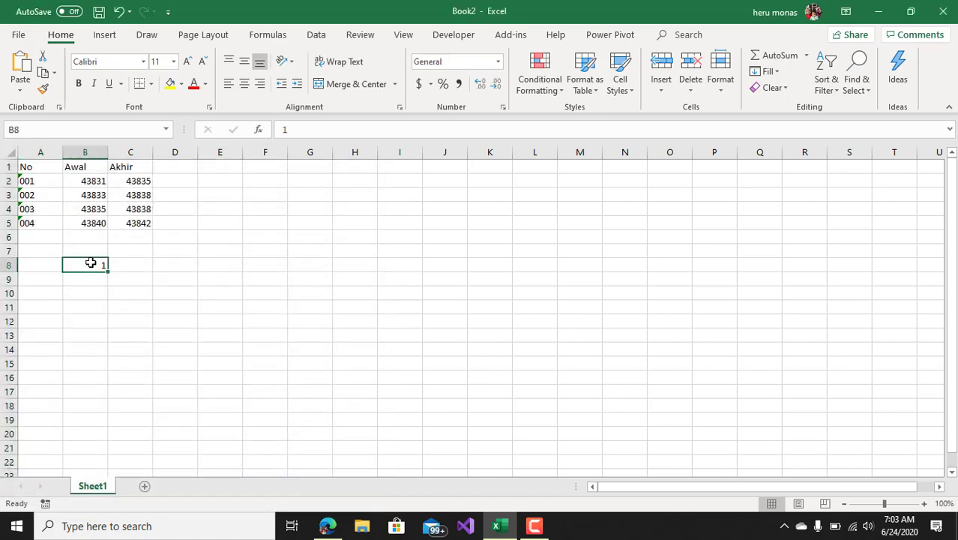
key("Delete")
Format the Awal and Akhir cells B2:C22 as Date with the 3/14/12 type
left_click_drag(91, 184, 122, 456)
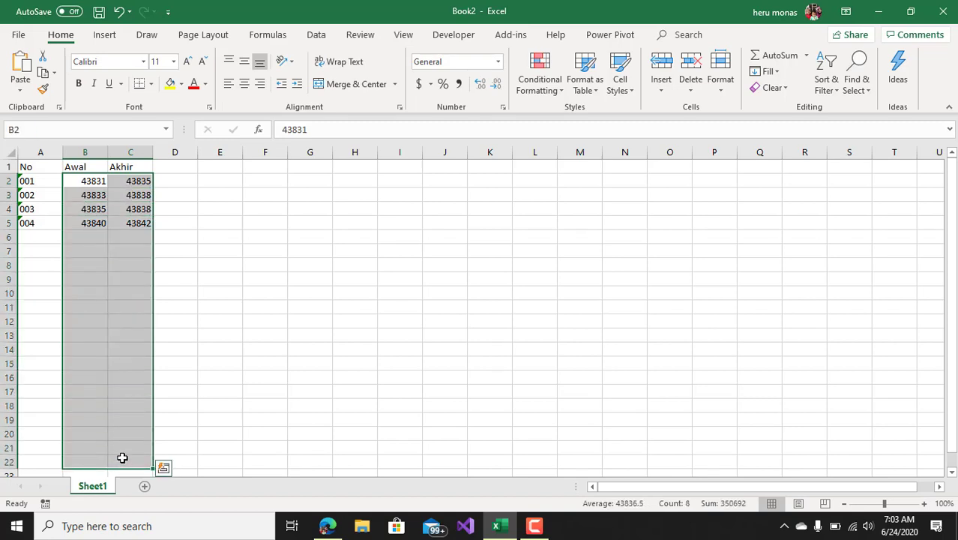
key("ctrl+1")
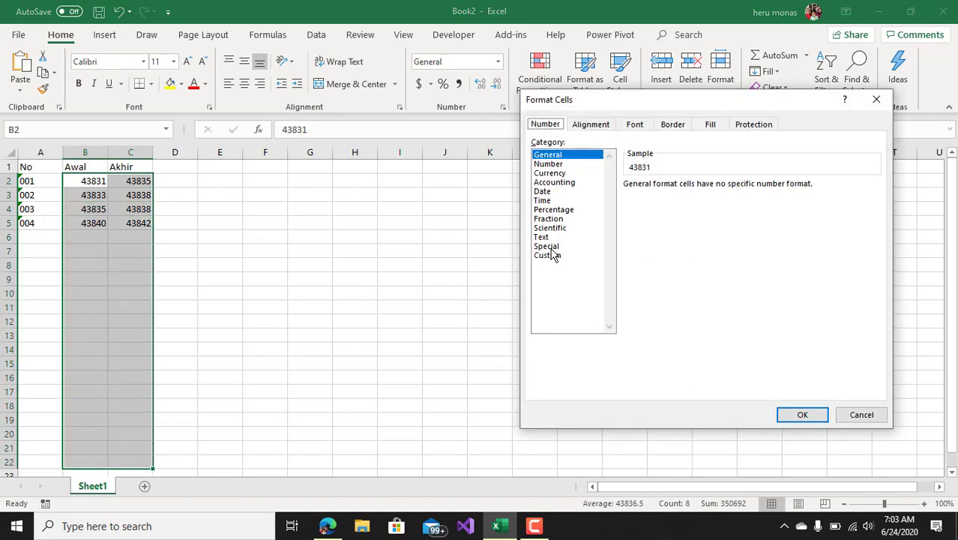
left_click_drag(601, 105, 295, 146)
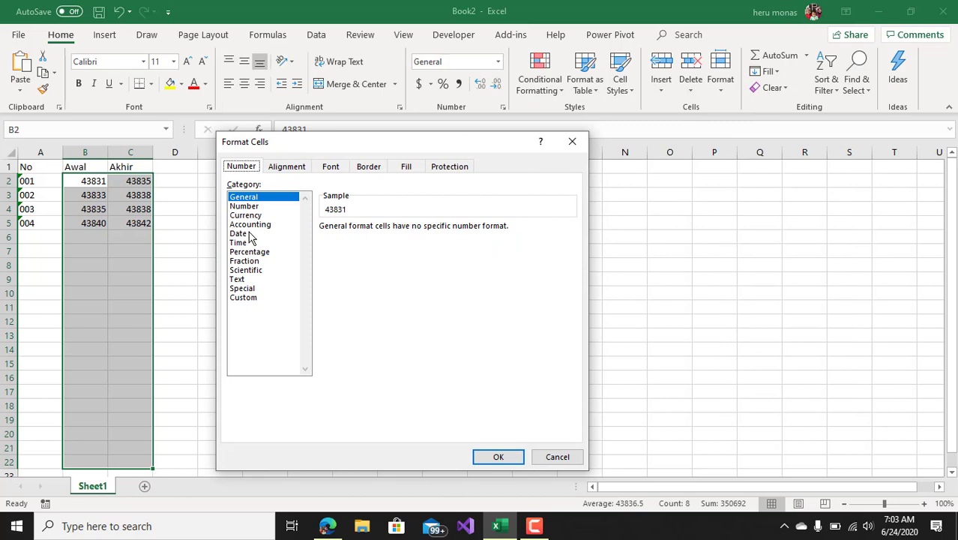
left_click(249, 234)
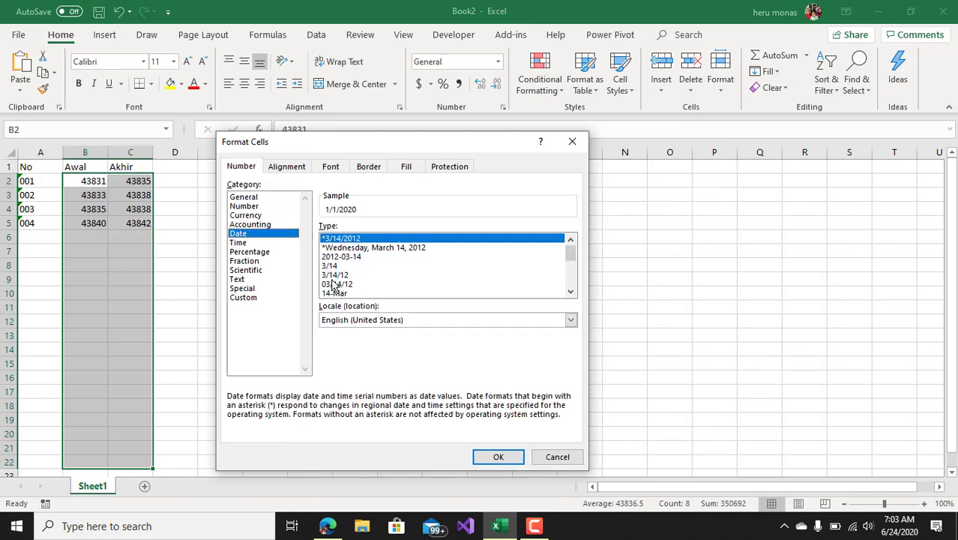
left_click(336, 275)
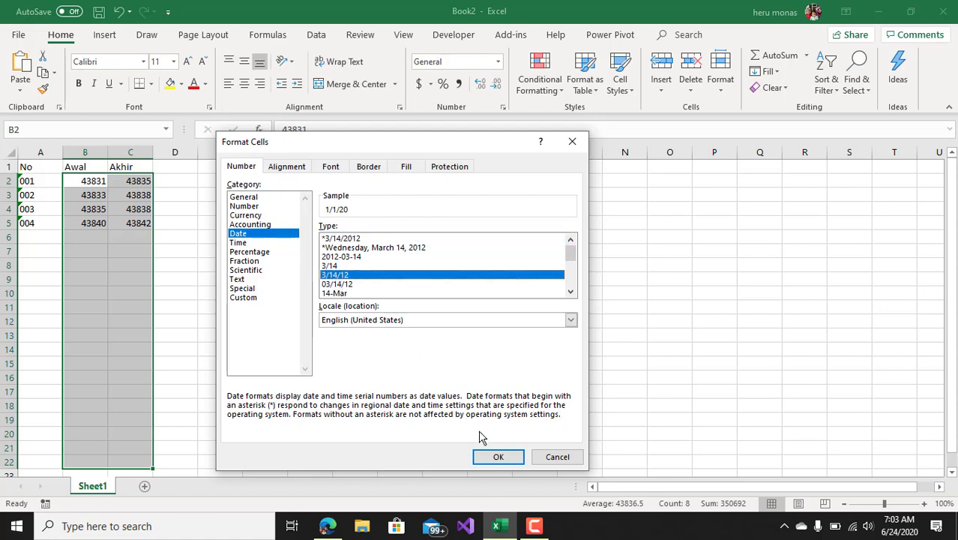
left_click(497, 457)
left_click(201, 267)
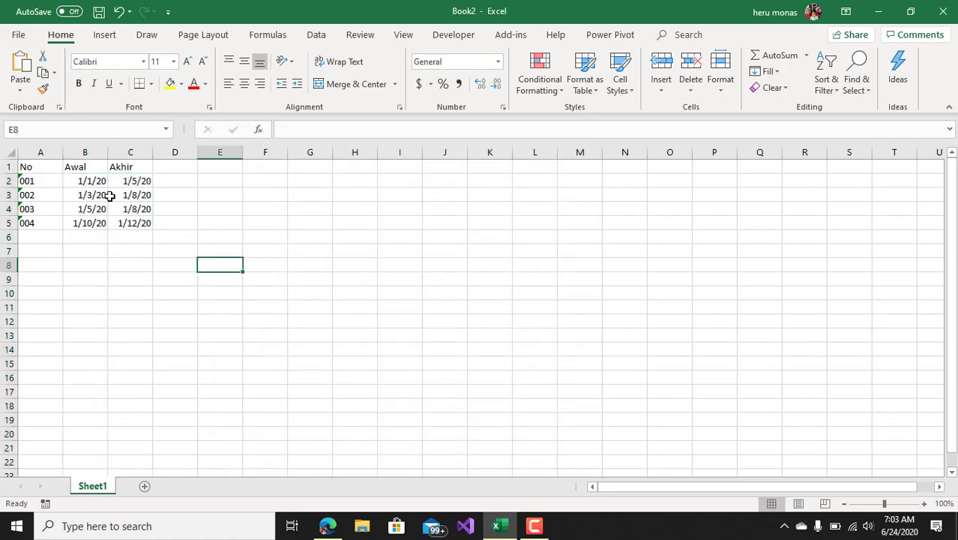
Convert the range A1:C5 into a table with headers, using the first black style of the Medium group
left_click_drag(34, 169, 135, 223)
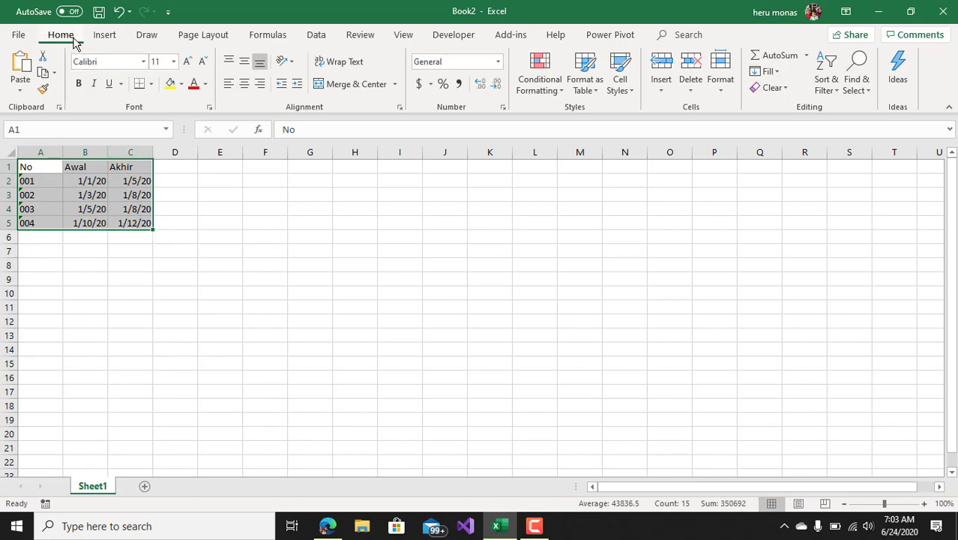
left_click(594, 95)
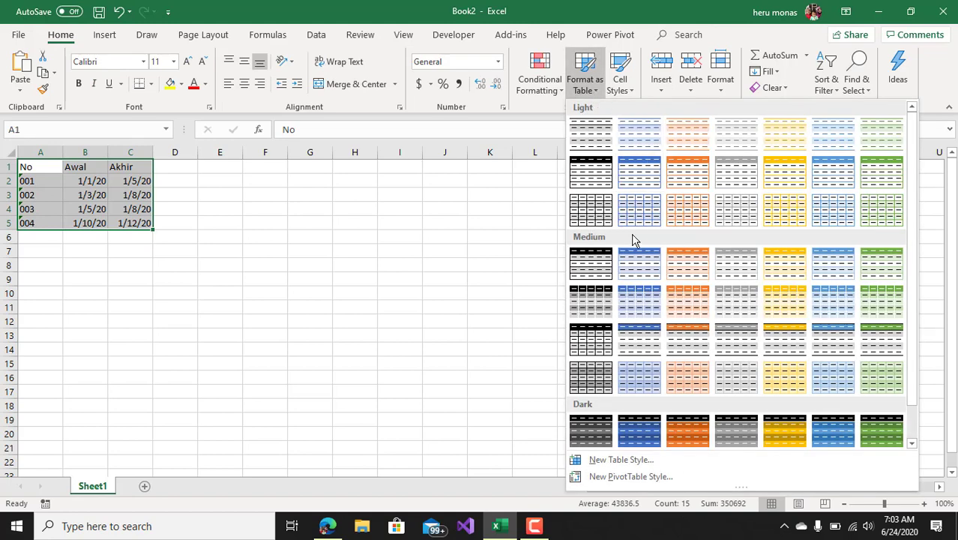
left_click(591, 263)
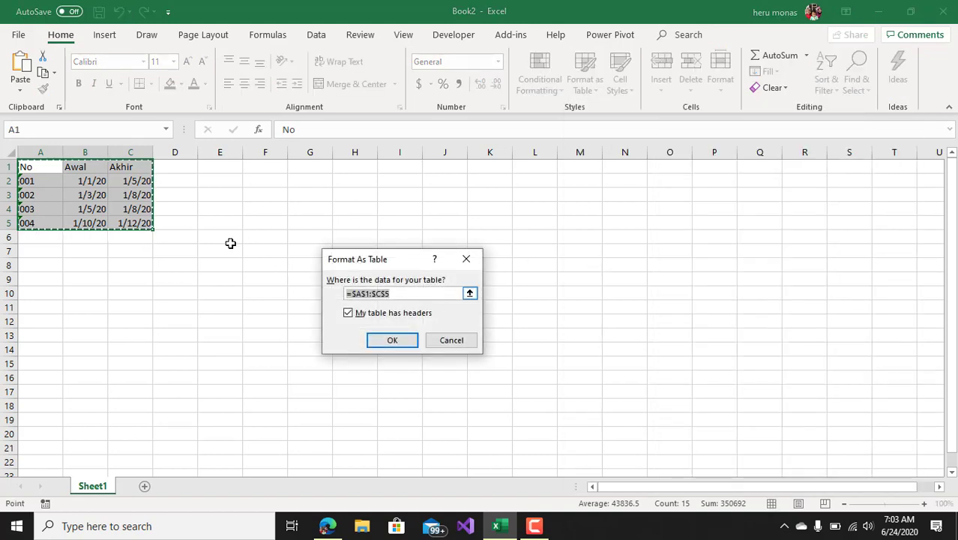
left_click(391, 340)
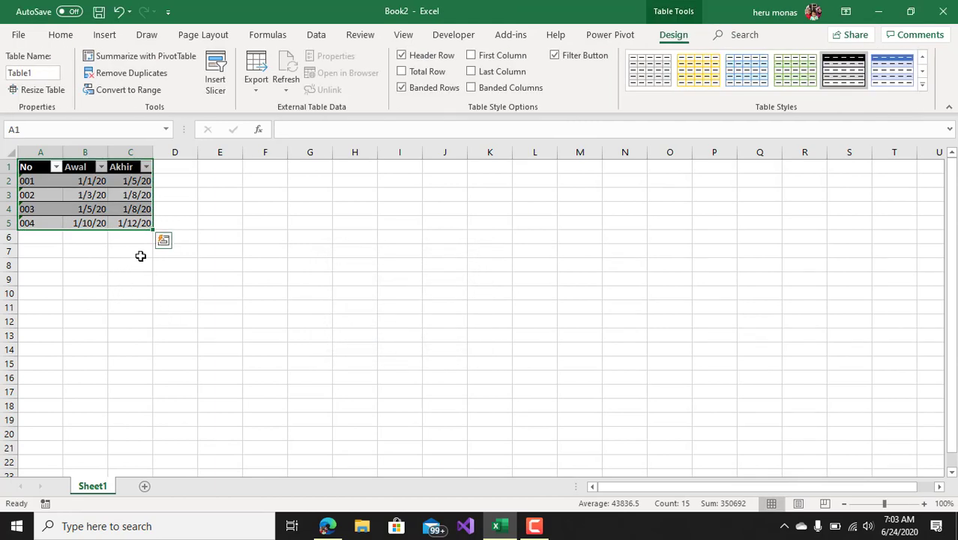
left_click(239, 208)
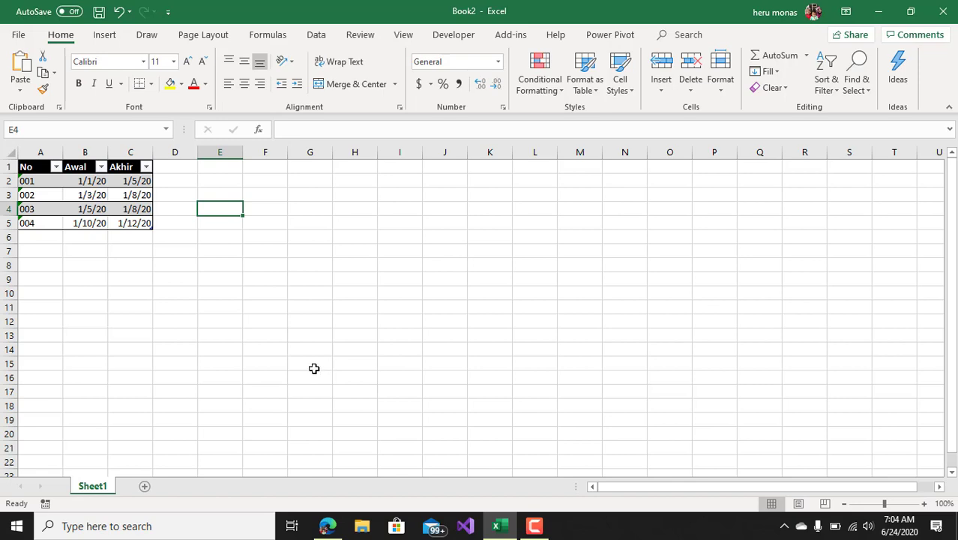
left_click(187, 333)
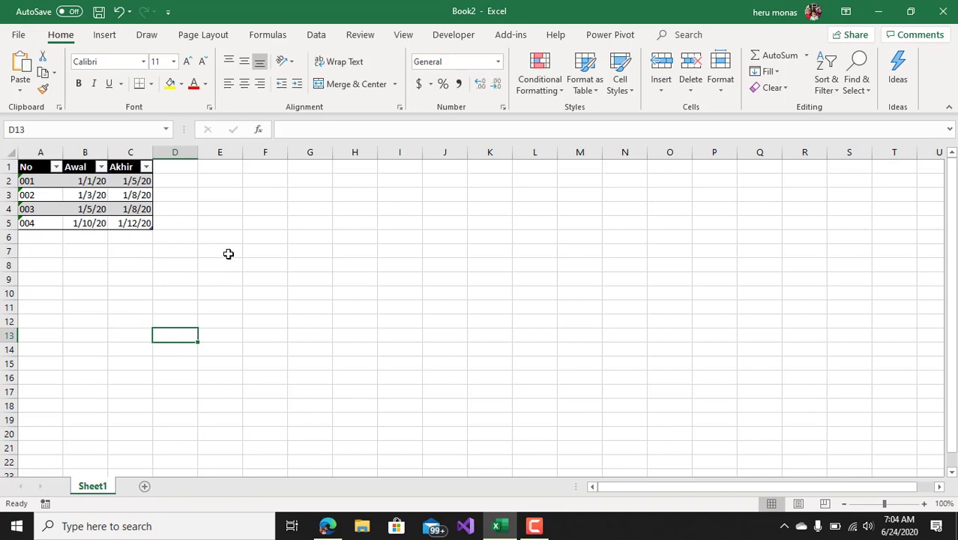
Switch to the browser, search the web for "power query download" in a new tab, and return to the Excel workbook
left_click(135, 213)
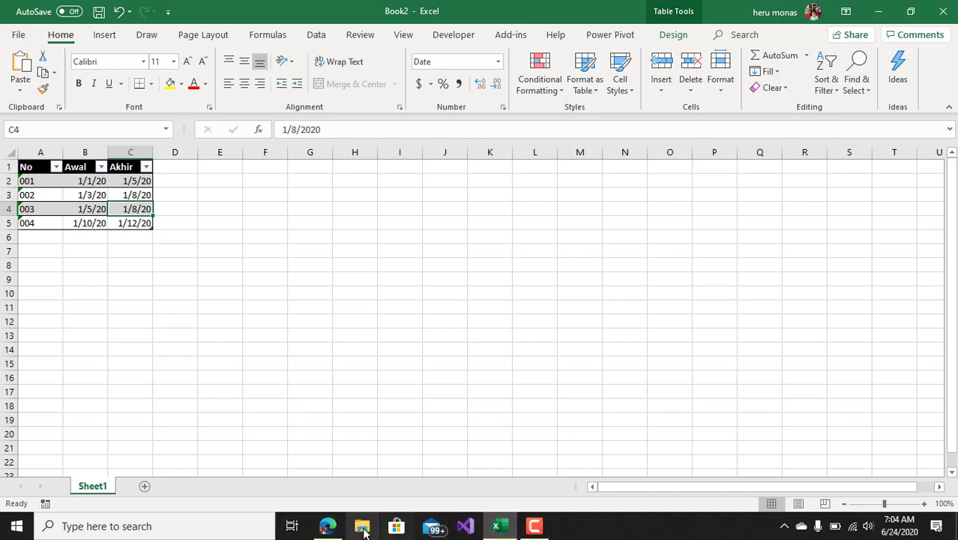
left_click(328, 529)
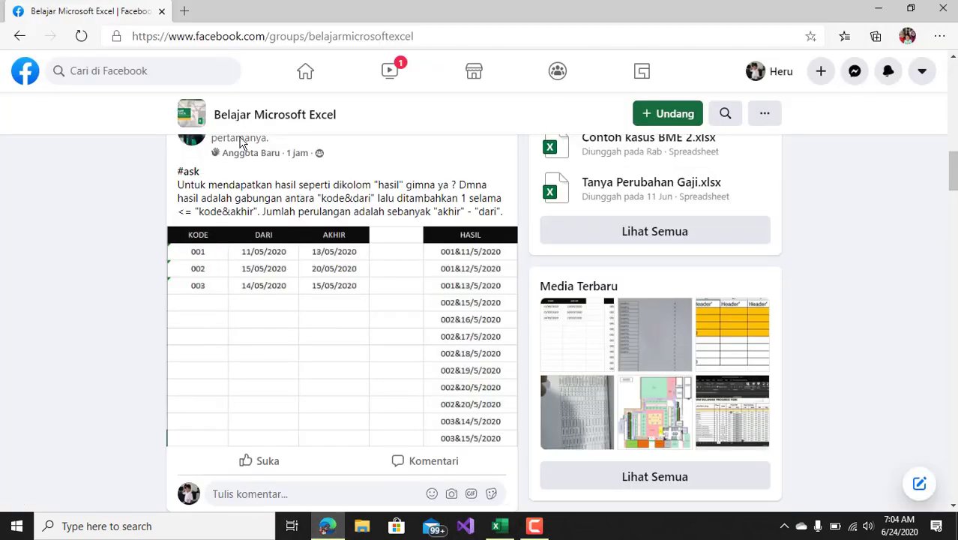
left_click(184, 12)
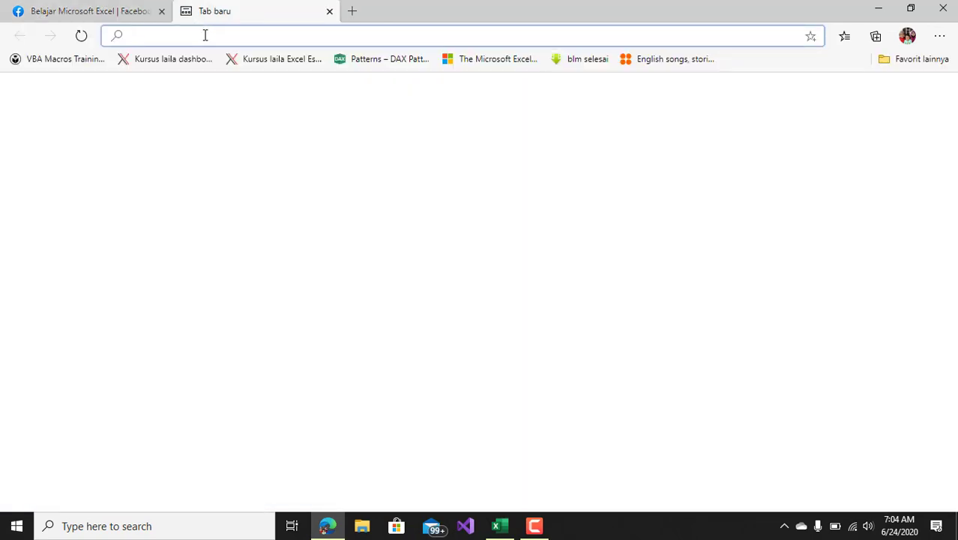
type("POWER")
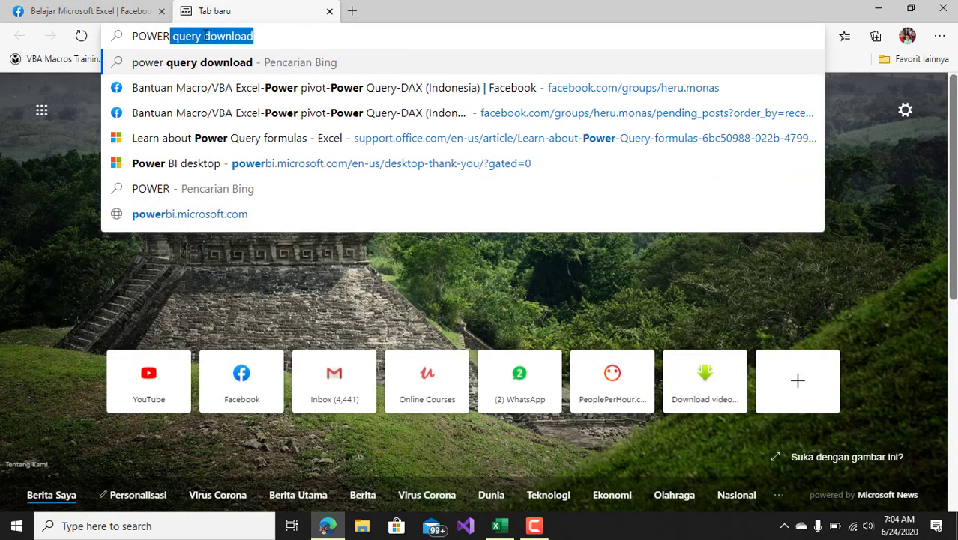
key("End")
key("Return")
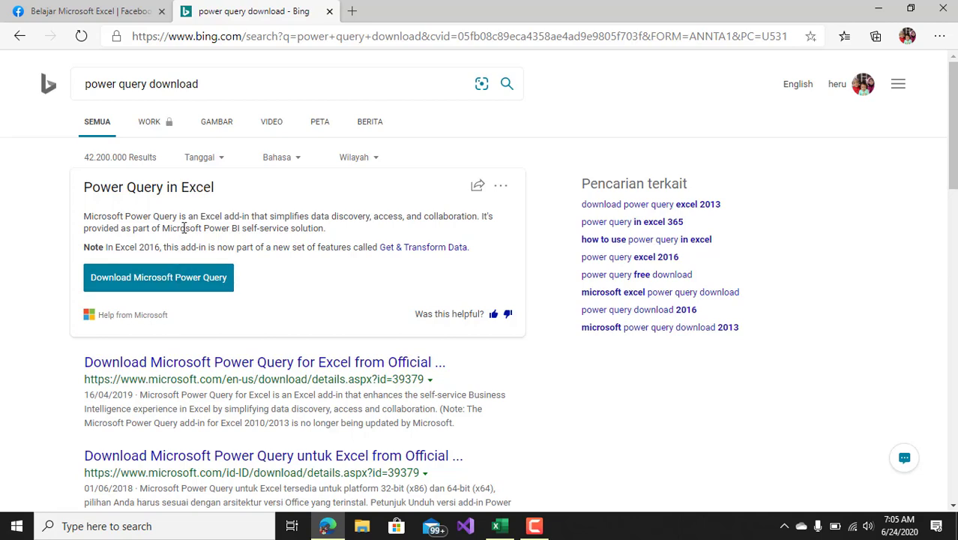
left_click(516, 532)
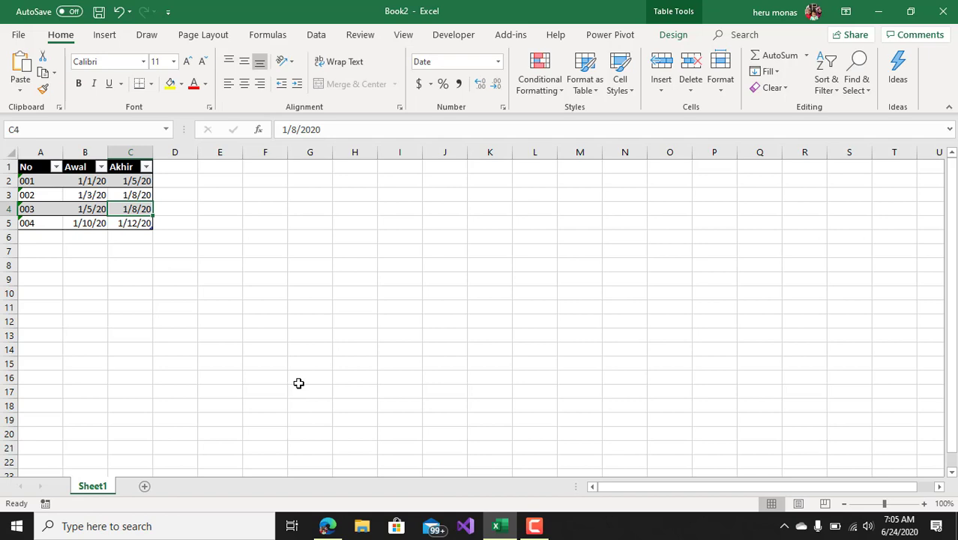
Load the No/Awal/Akhir table into the Power Query Editor and move its window aside so the source table stays visible
left_click(231, 305)
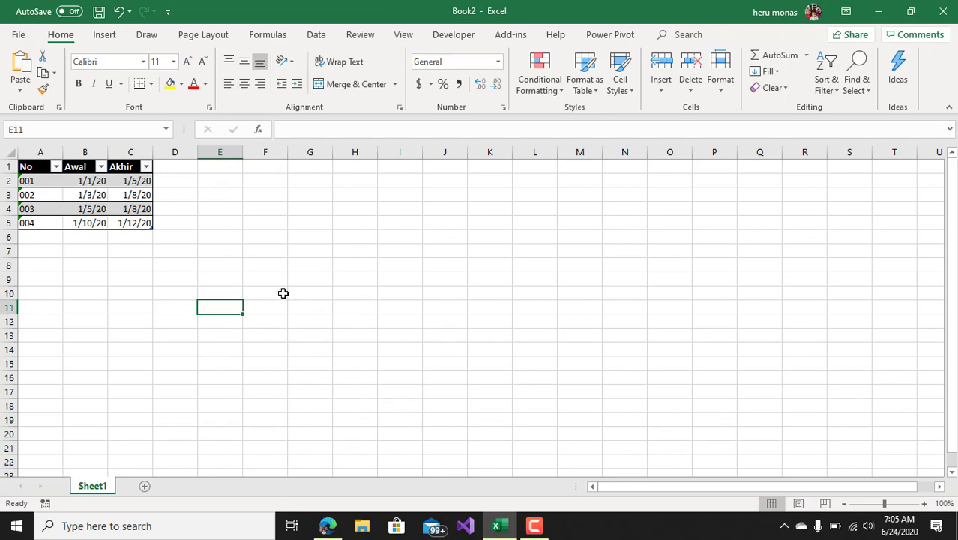
left_click(123, 197)
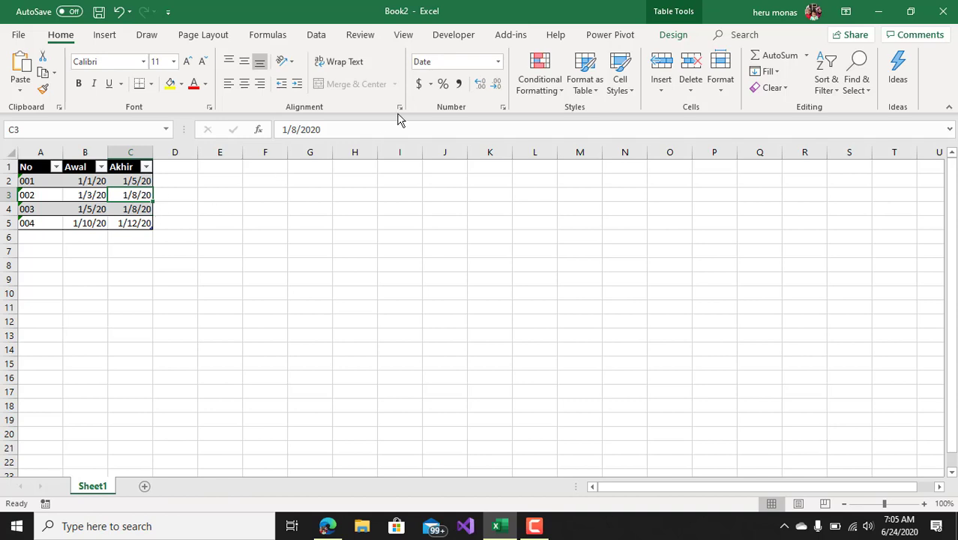
left_click(327, 42)
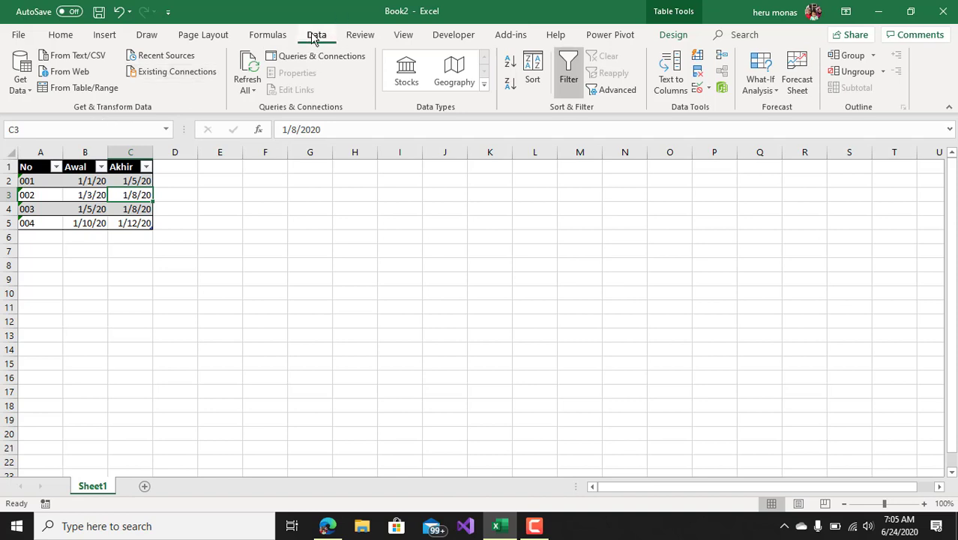
left_click(91, 95)
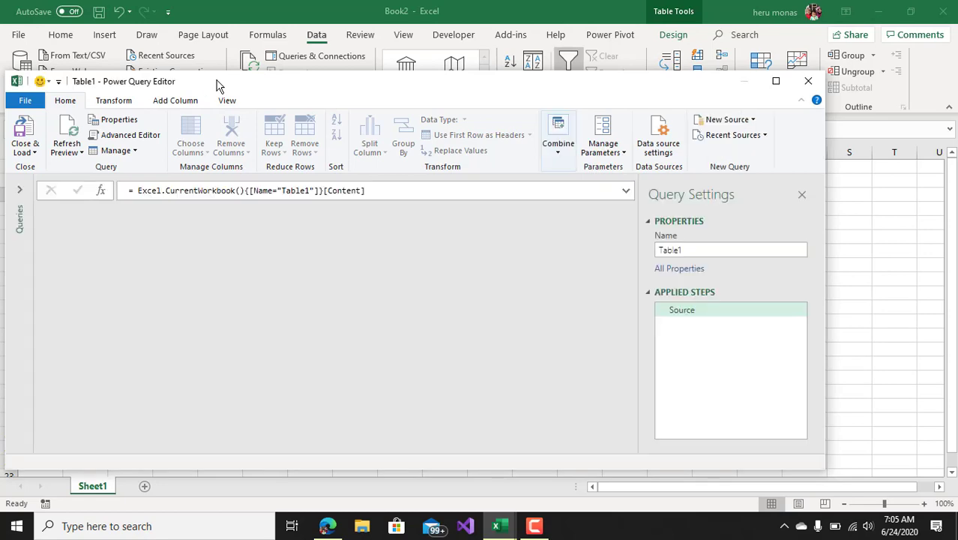
left_click_drag(218, 86, 378, 66)
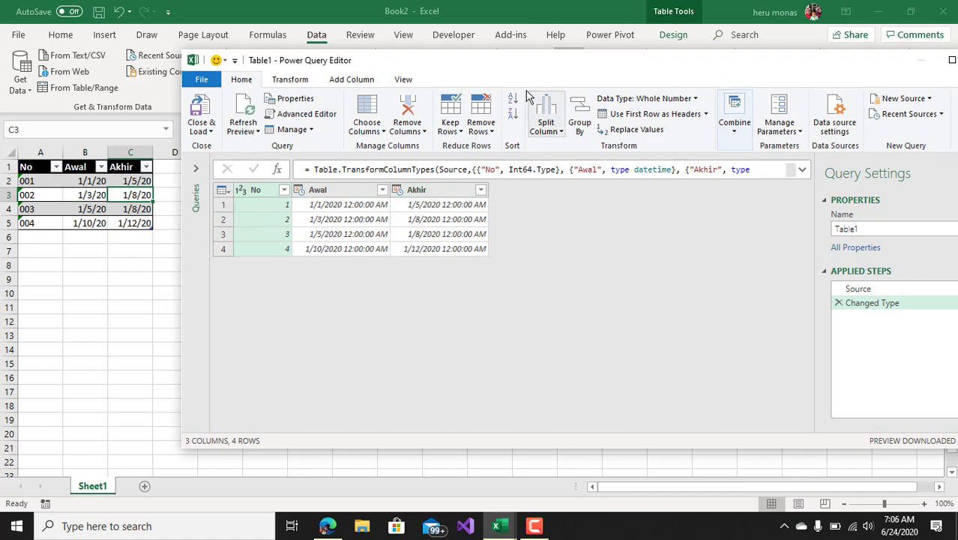
mouse_move(485, 67)
left_mouse_down()
mouse_move(401, 71)
mouse_move(490, 60)
left_mouse_up()
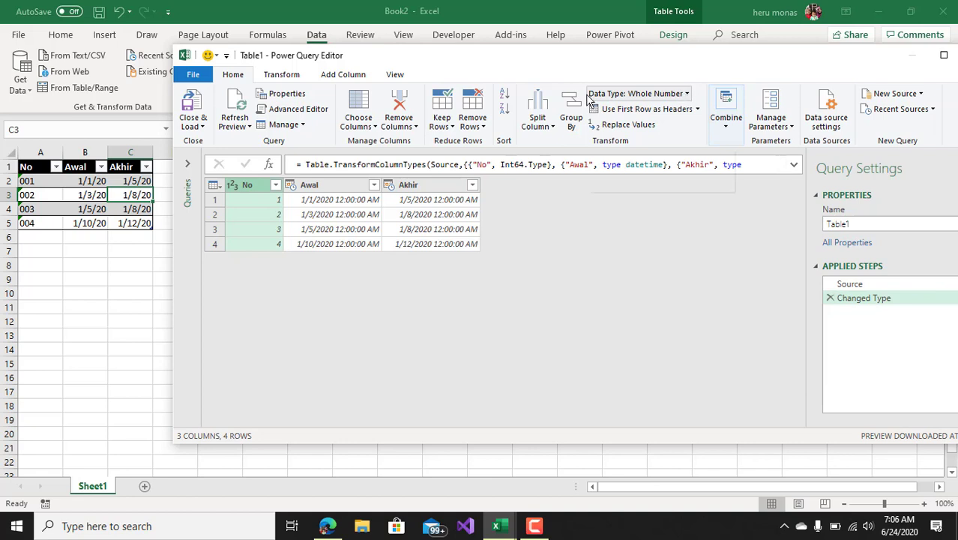
Change the No column's data type to Text, replacing the current type conversion
left_click(687, 95)
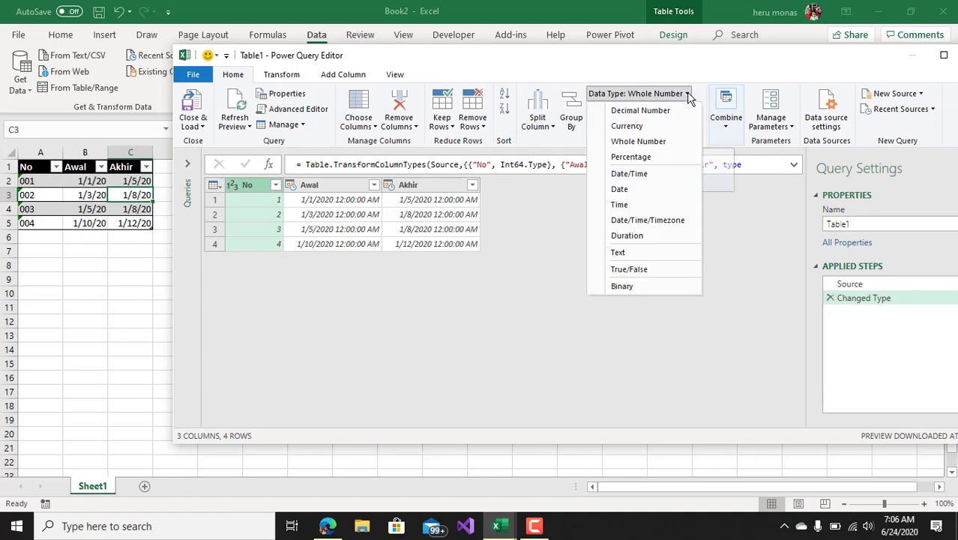
left_click(625, 252)
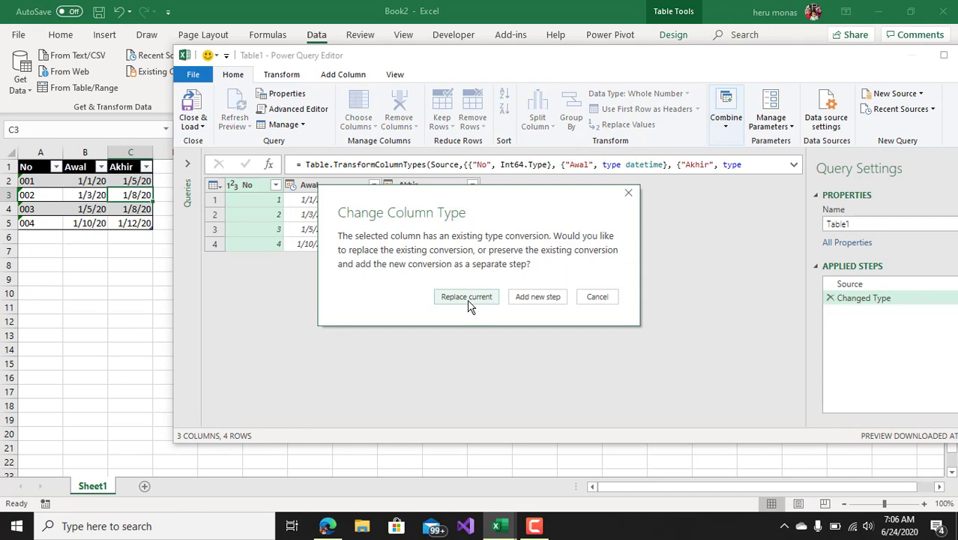
left_click(466, 296)
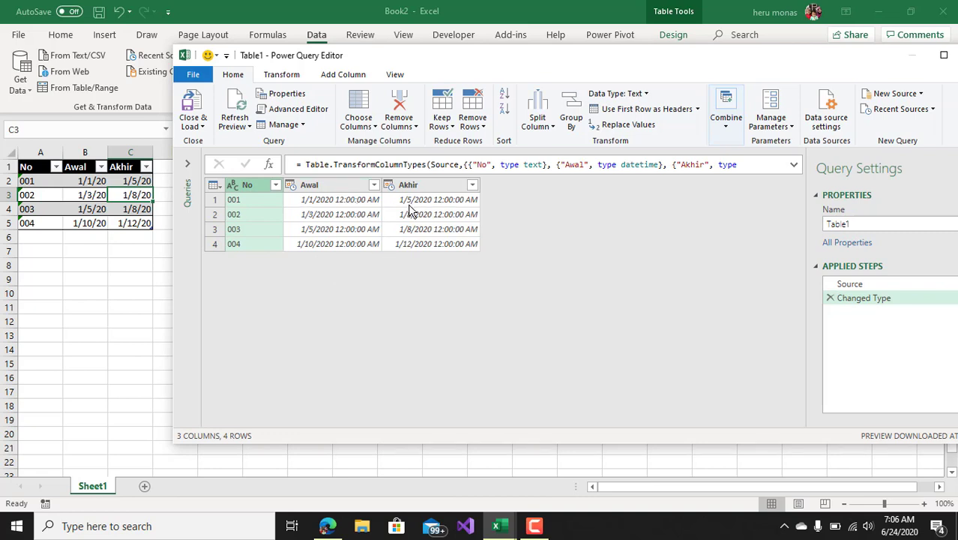
Change the data type of the Awal and Akhir columns to Date, replacing the current type conversion
left_click(345, 190)
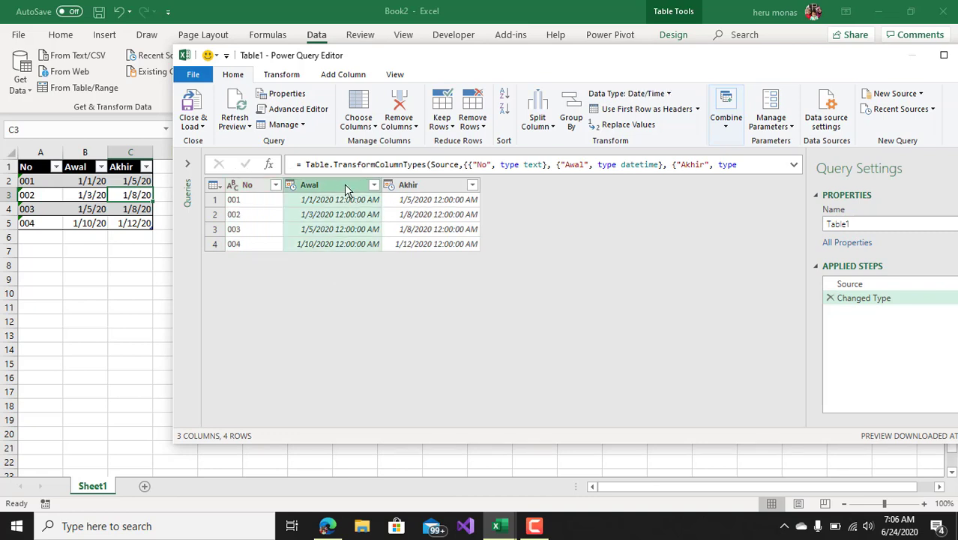
left_click(452, 192, "ctrl")
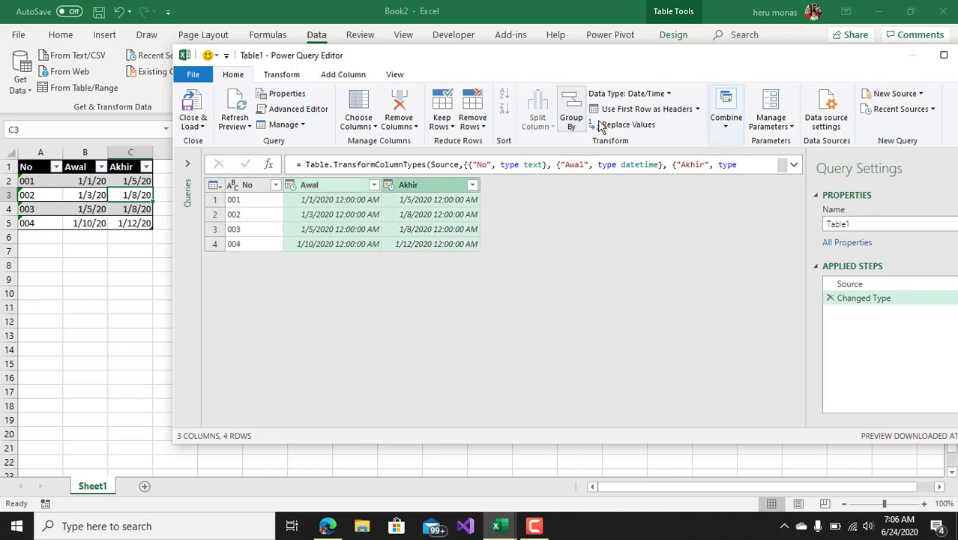
left_click(668, 96)
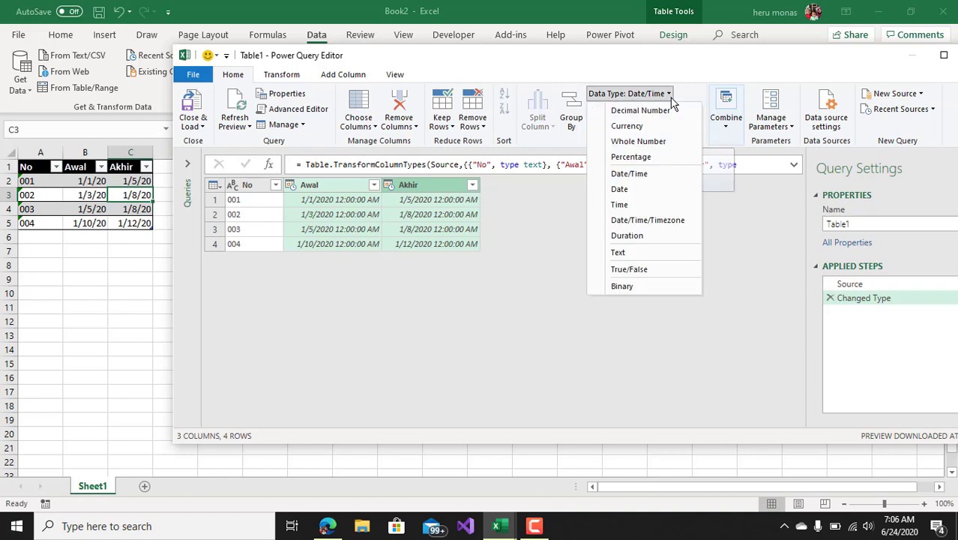
left_click(640, 190)
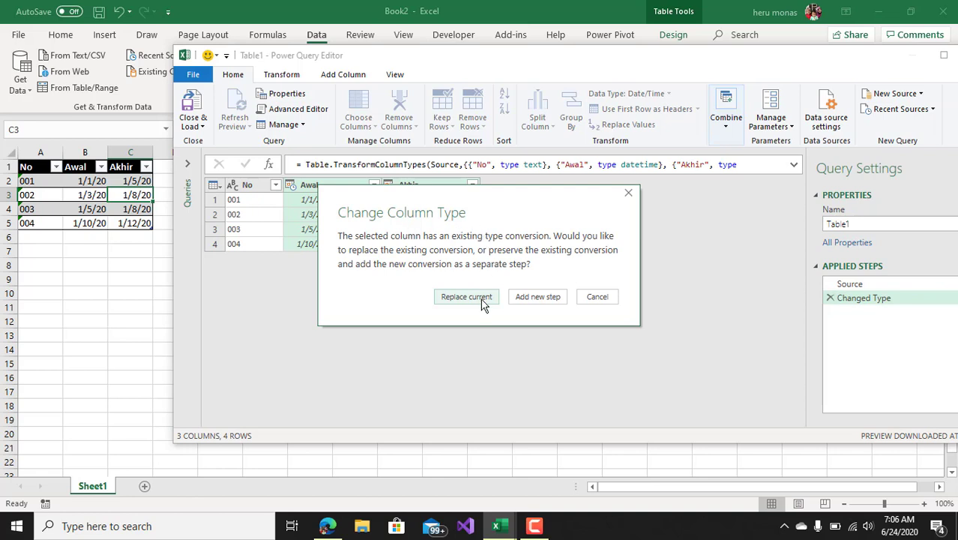
left_click(466, 297)
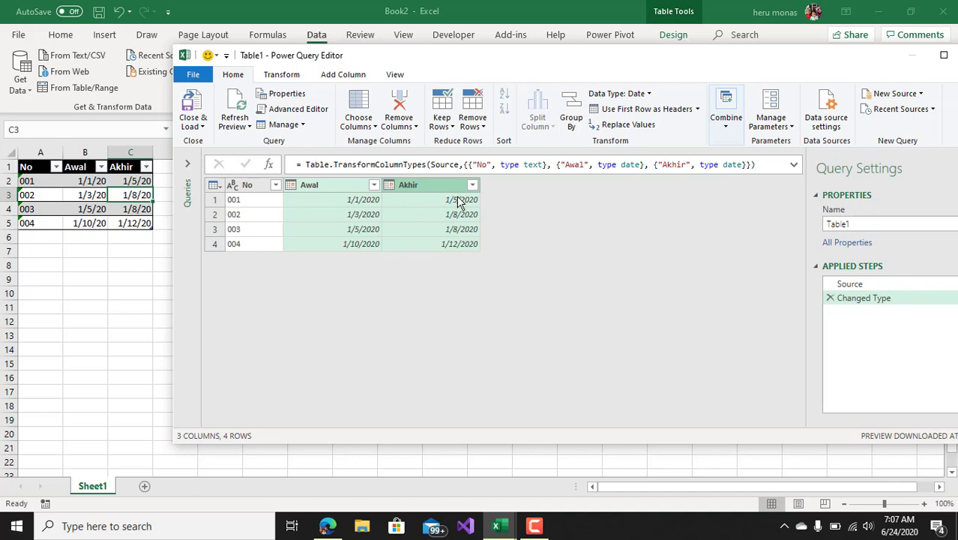
Start a new custom column in the query and name it CustomTanggal
left_click(342, 75)
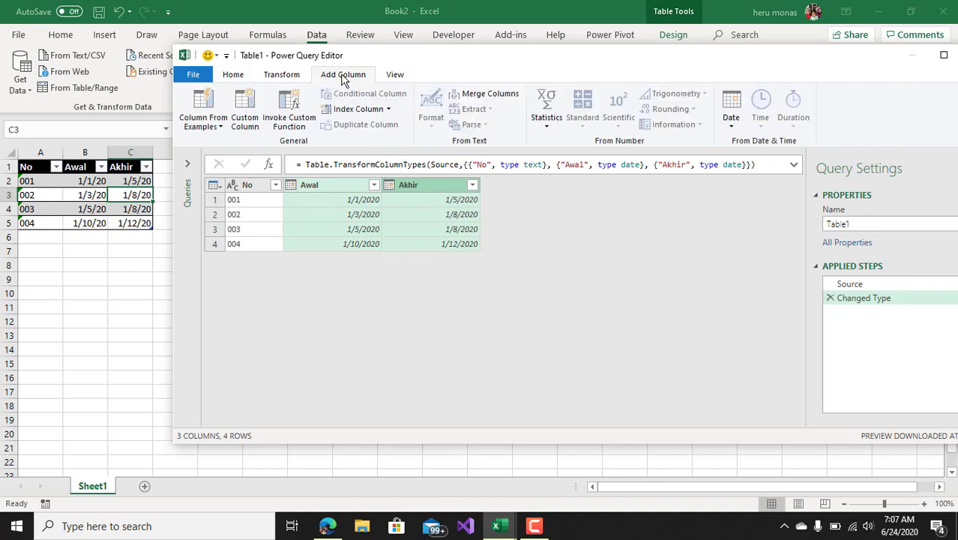
left_click(235, 126)
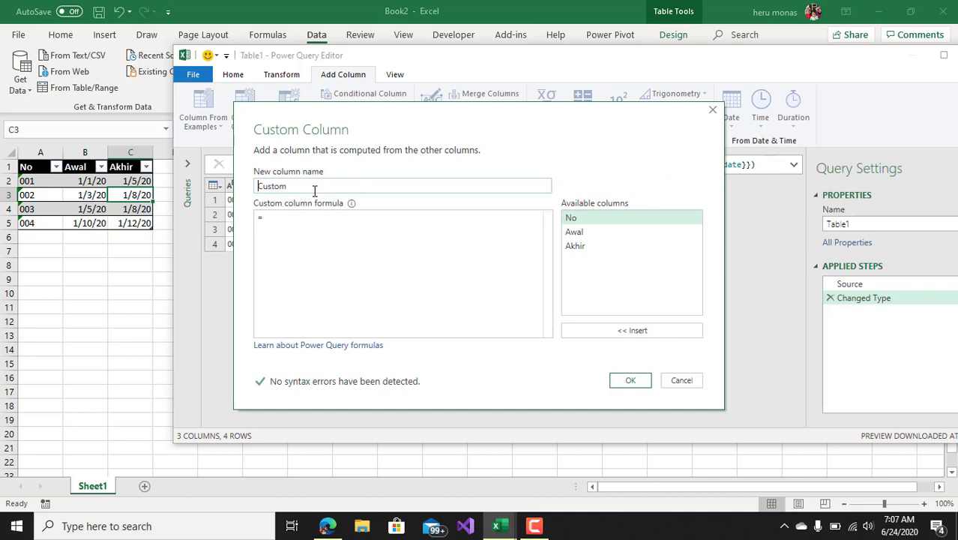
left_click(307, 188)
type("tANGG")
key("BackSpace")
key("BackSpace")
key("BackSpace")
key("BackSpace")
key("BackSpace")
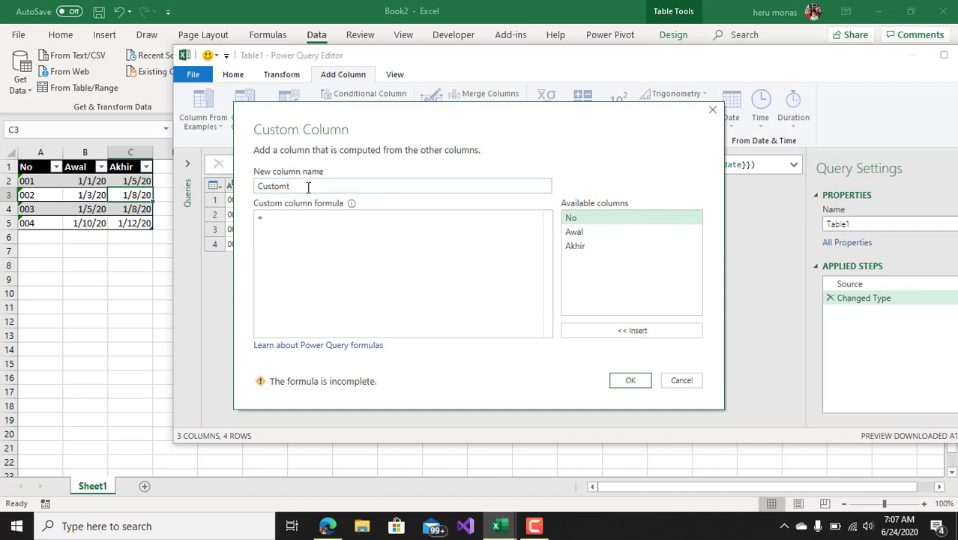
type("Tanggal")
Begin the CustomTanggal formula as a list that starts with {Number.From([Awal])
type("{")
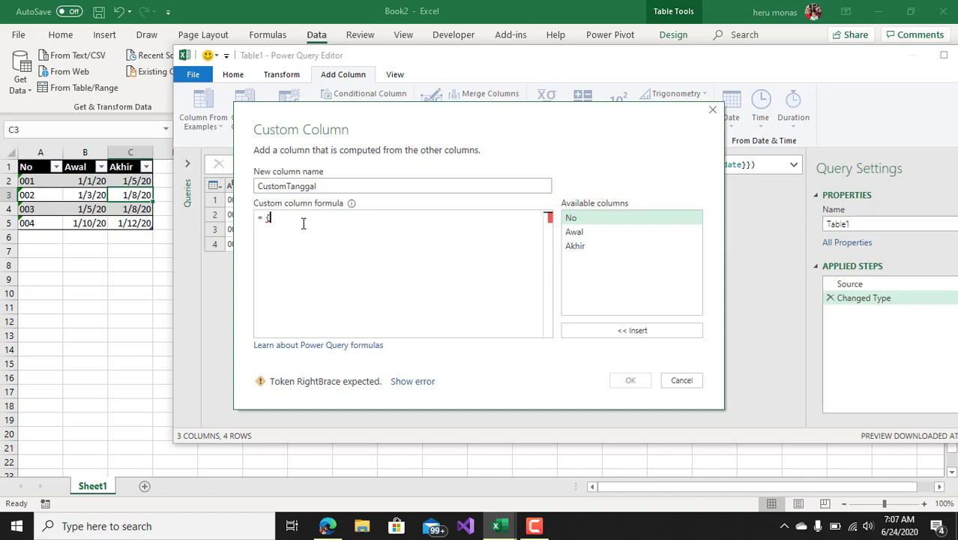
type("Nu")
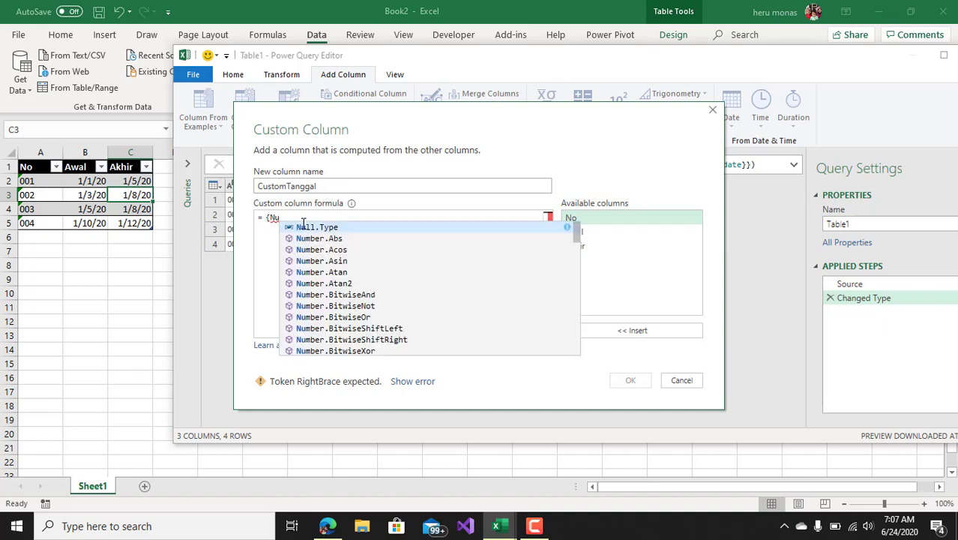
type("mbe")
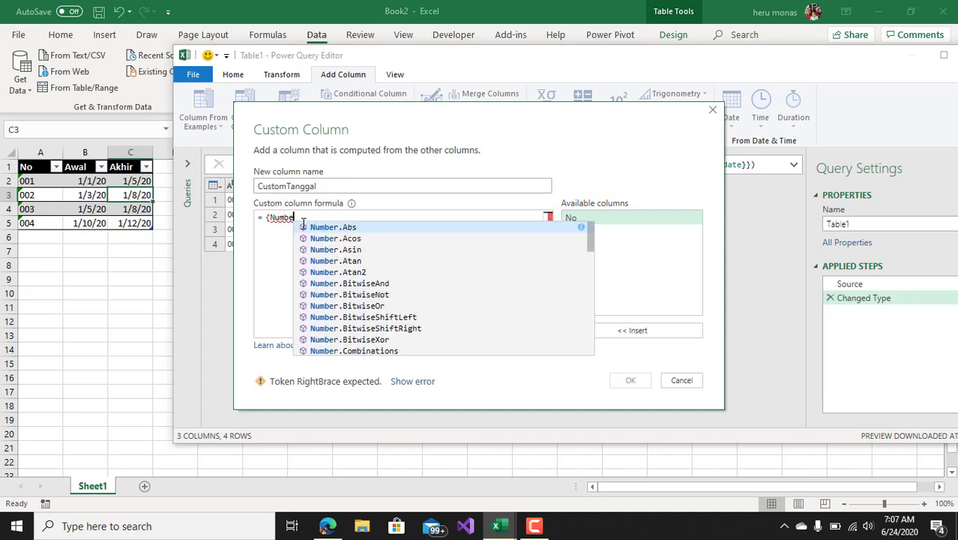
type("r.f")
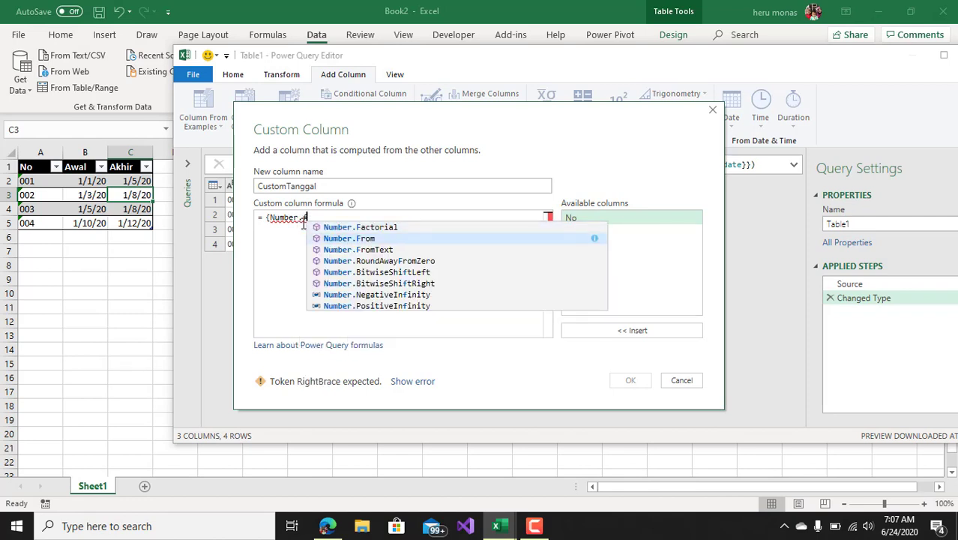
key("Tab")
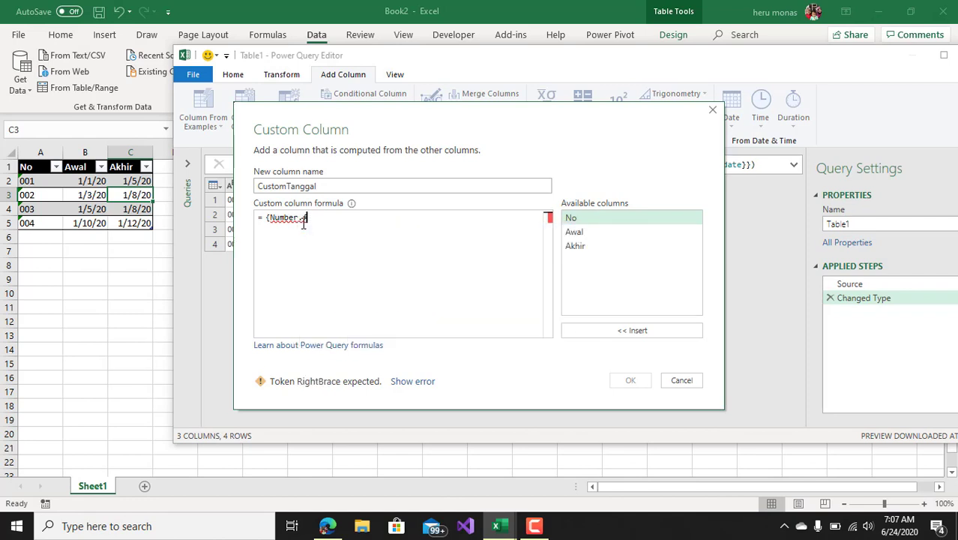
type("(")
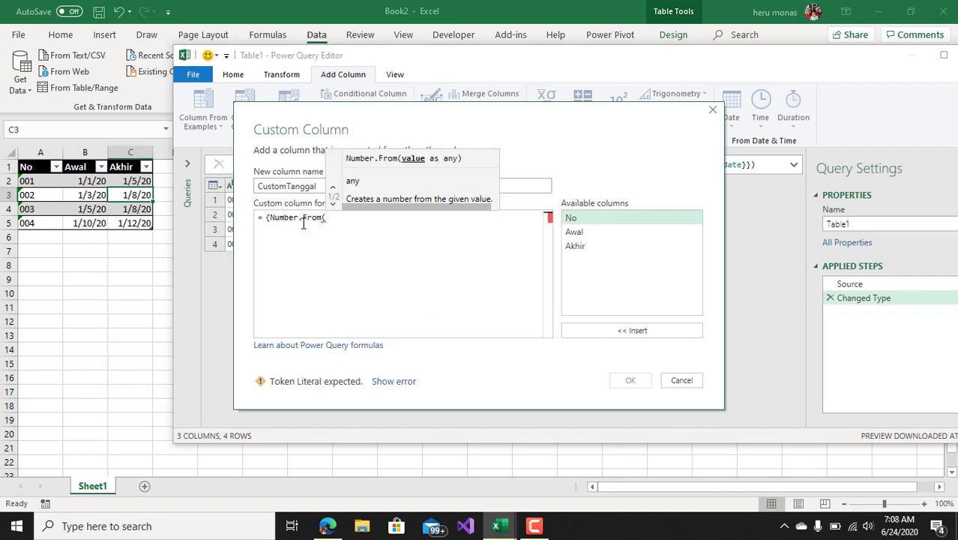
double_click(571, 232)
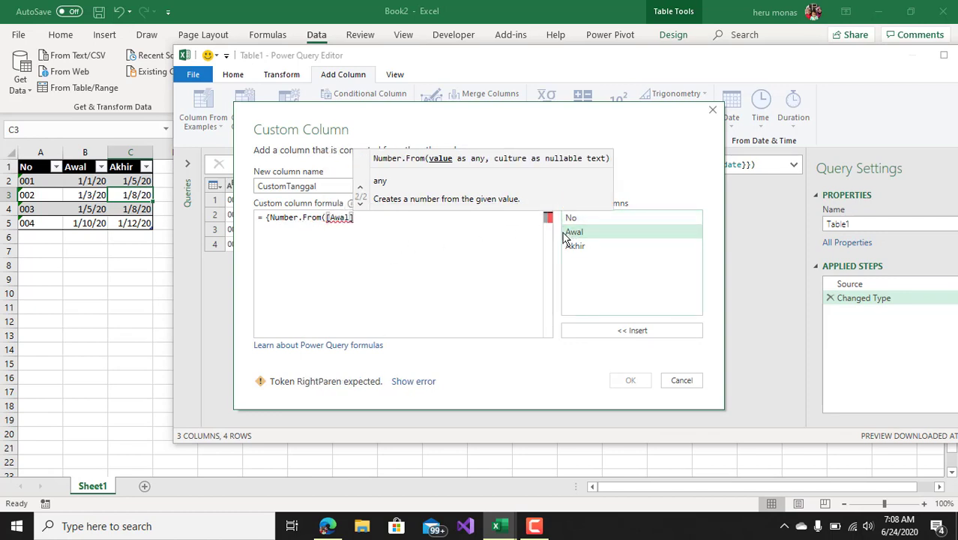
type(")")
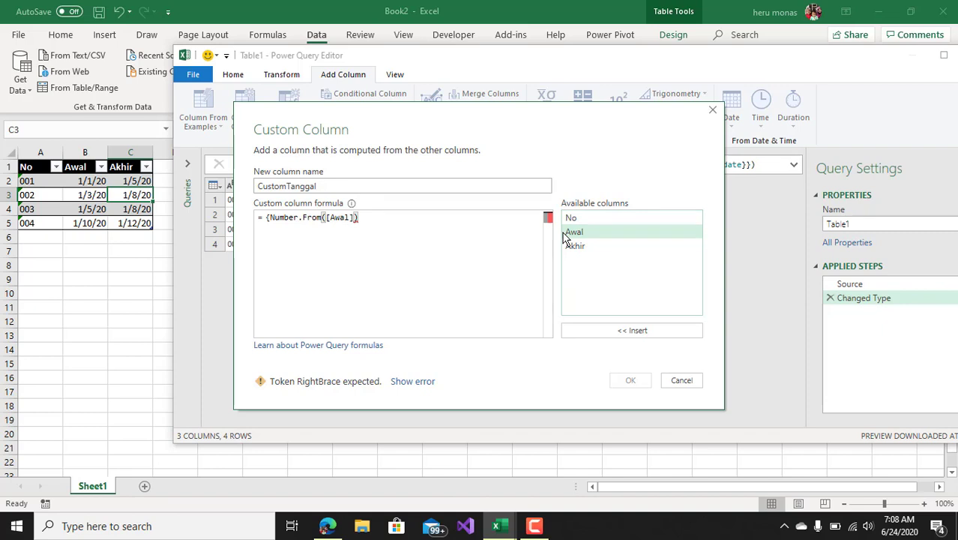
type(", ")
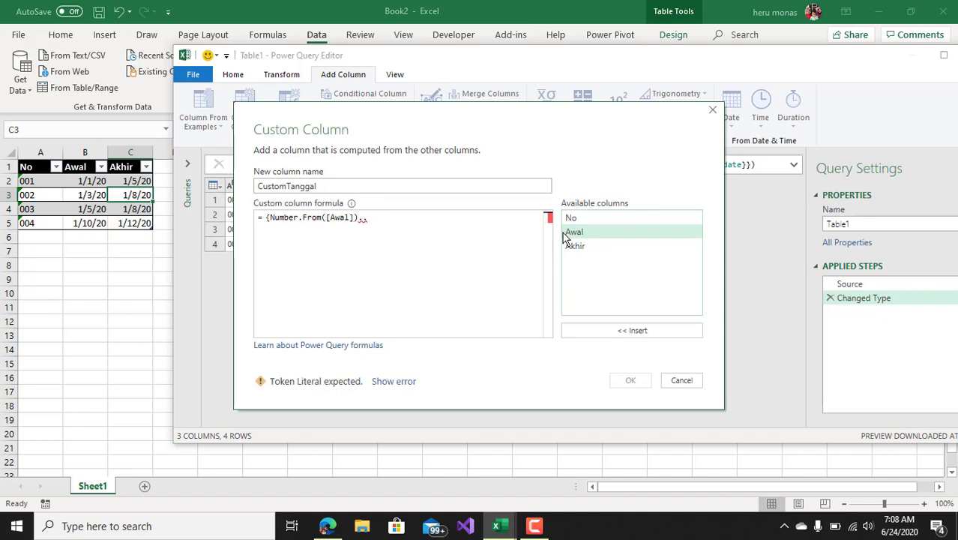
type("Number")
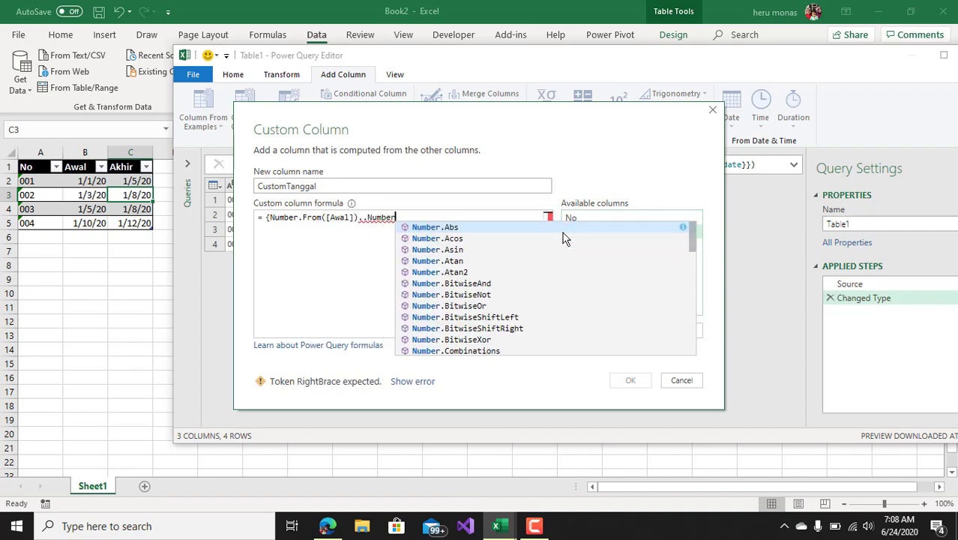
type(".f")
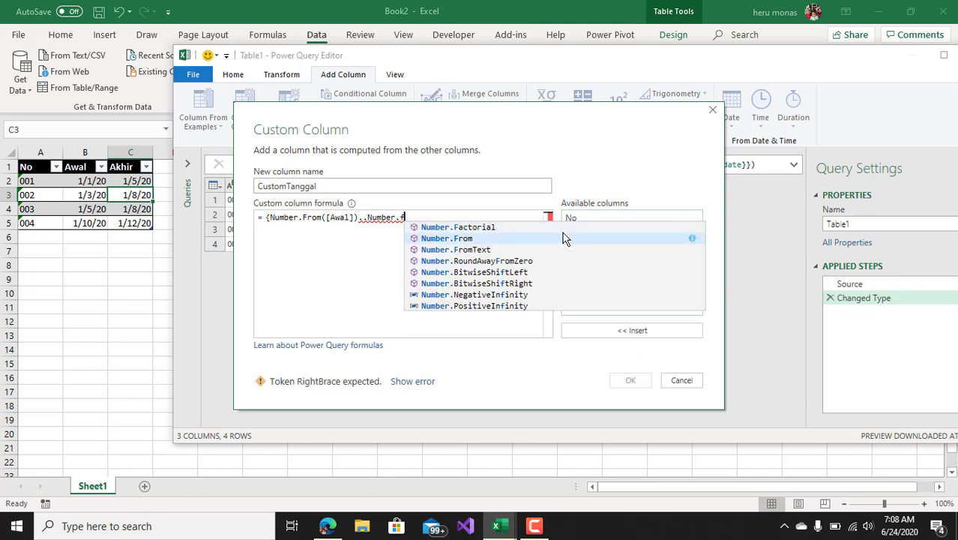
Complete the CustomTanggal list formula with ..Number.From([Akhir])} and add the column to the query
left_click(566, 238)
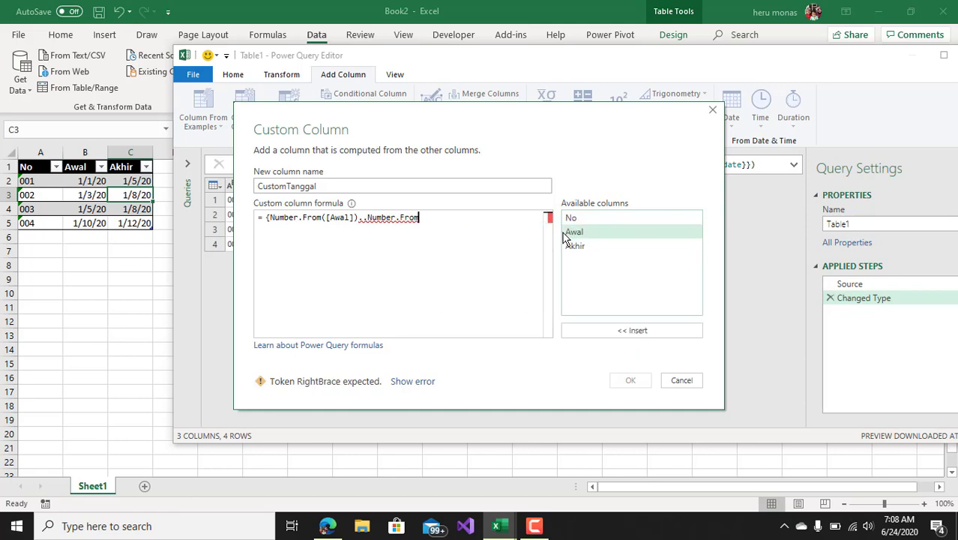
type("(")
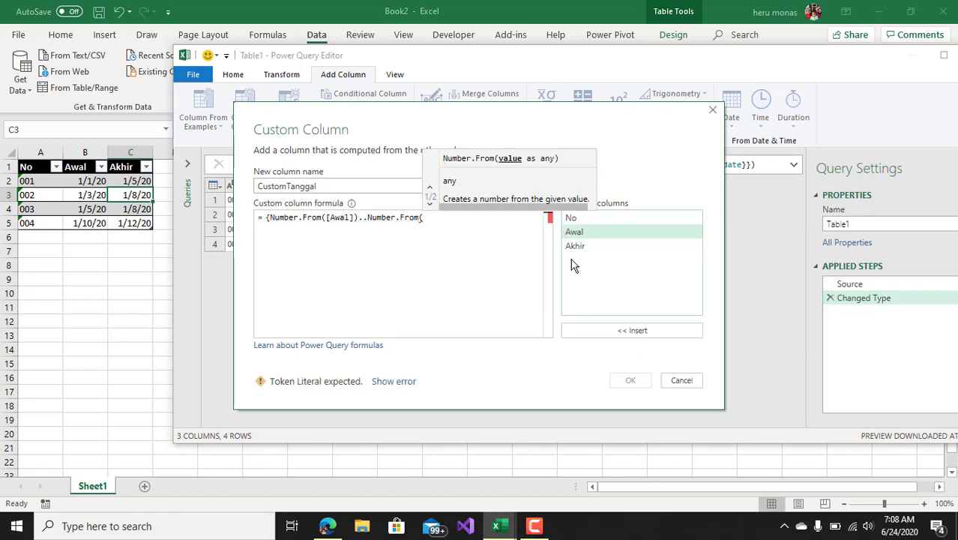
double_click(574, 247)
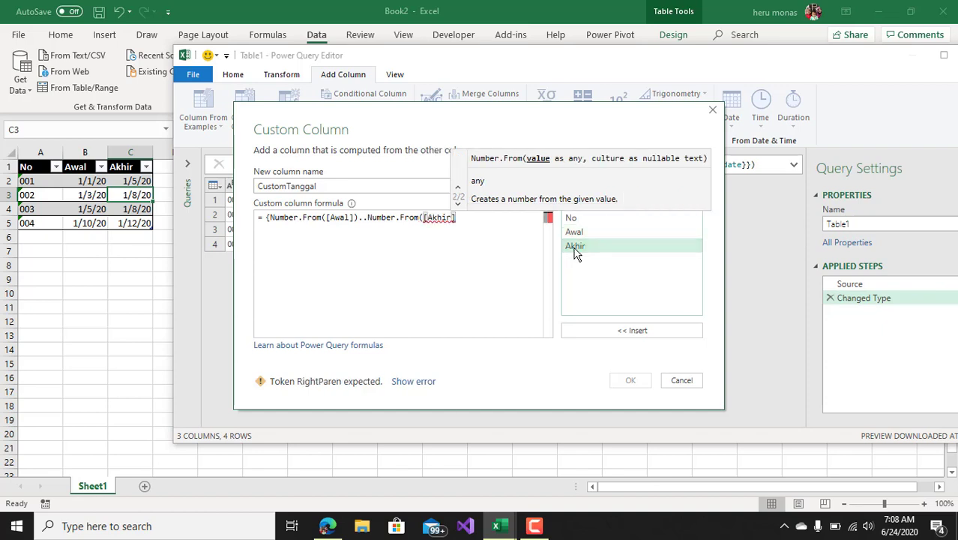
type(")}")
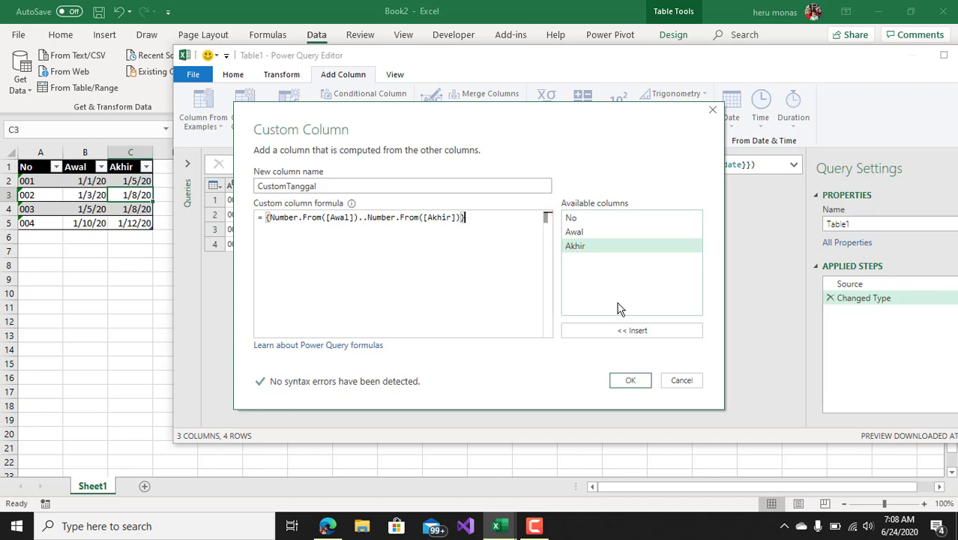
left_click(630, 380)
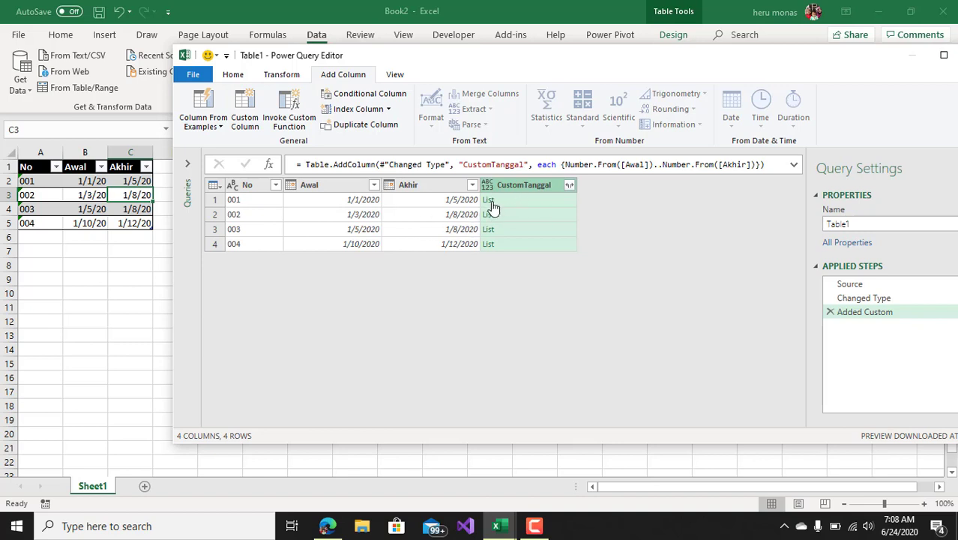
Preview the list for code 001, and expand the CustomTanggal lists to new rows
left_click(529, 207)
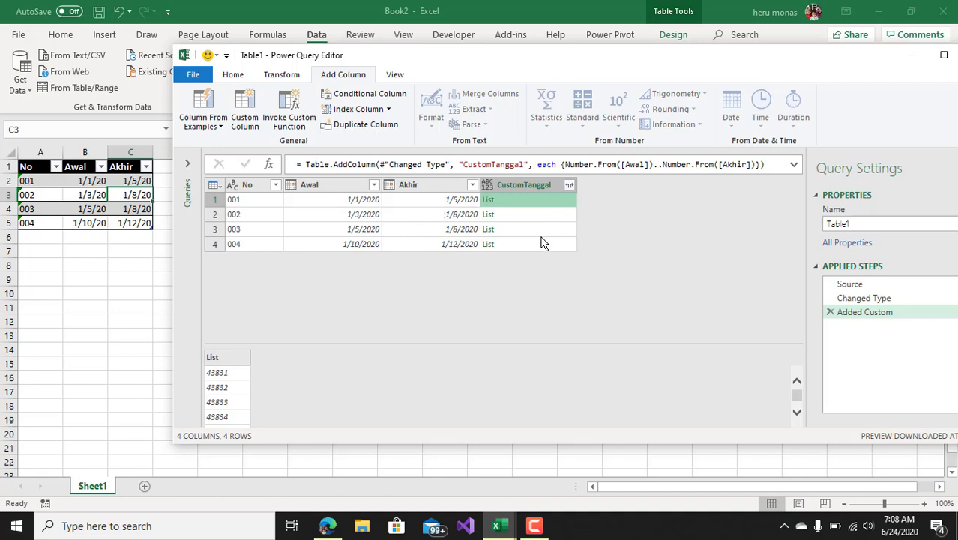
left_click(569, 188)
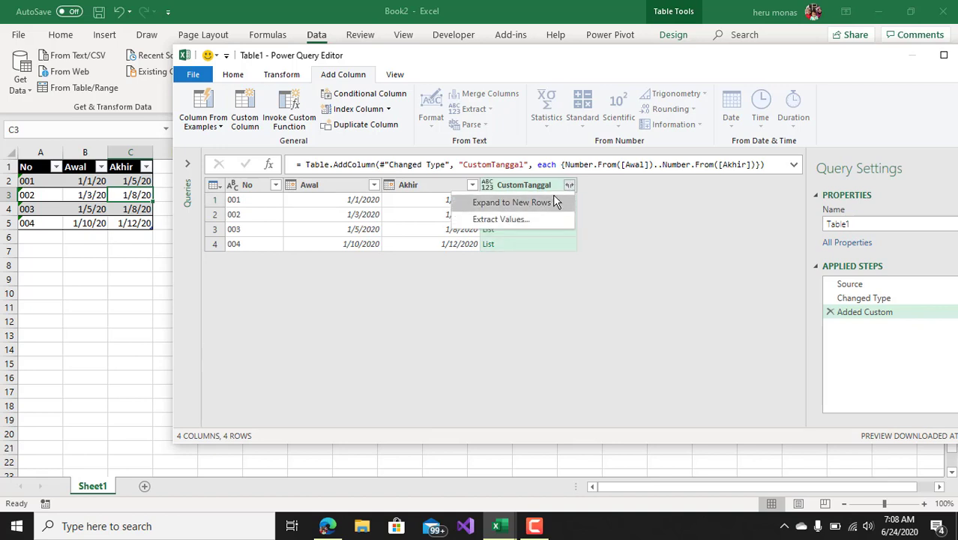
left_click(541, 204)
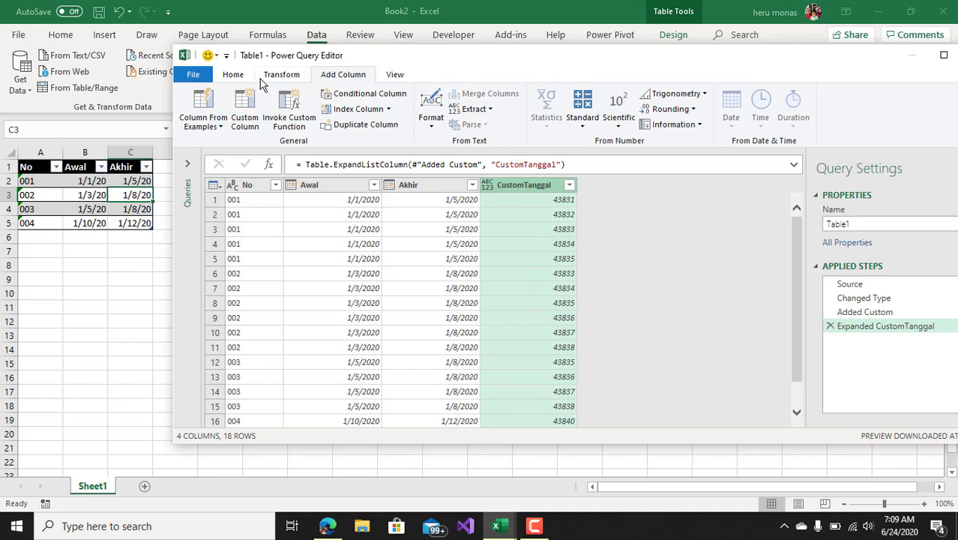
Change the CustomTanggal column's data type to Date
left_click(234, 78)
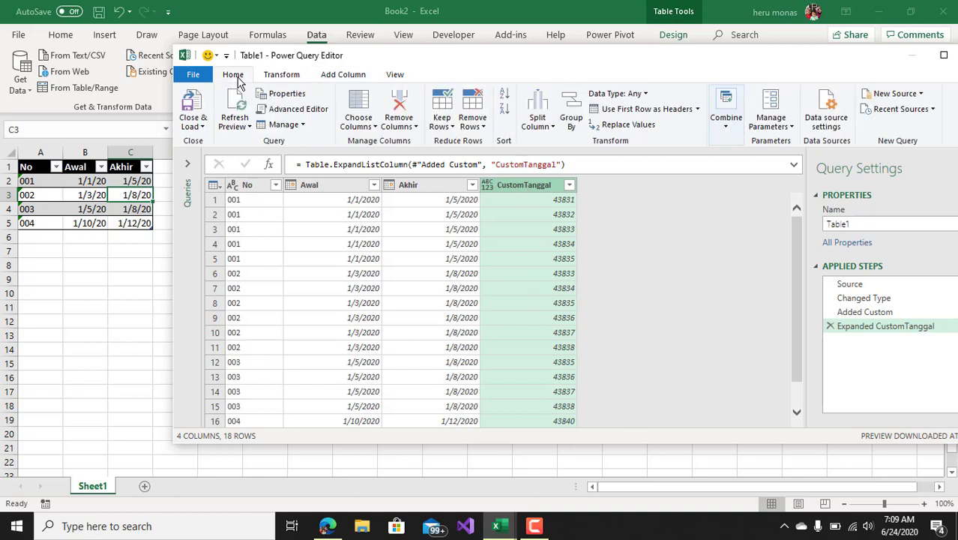
left_click(648, 95)
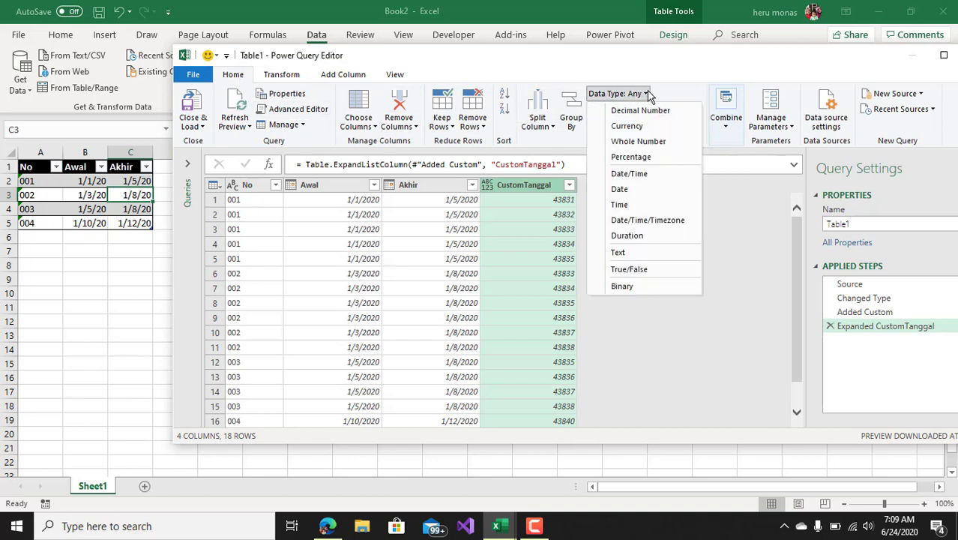
left_click(622, 190)
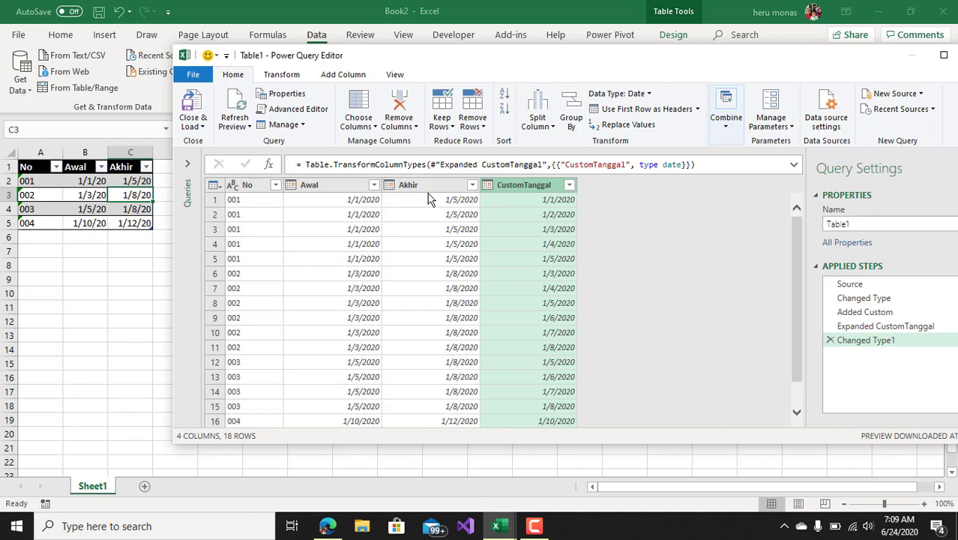
Start another custom column named Data and move its dialog aside so the query's columns stay visible
left_click(343, 75)
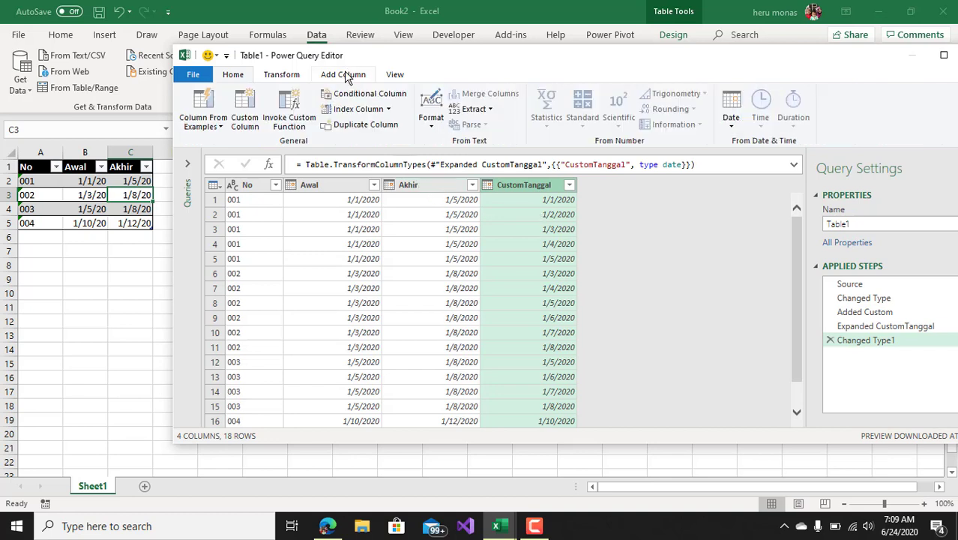
left_click(245, 112)
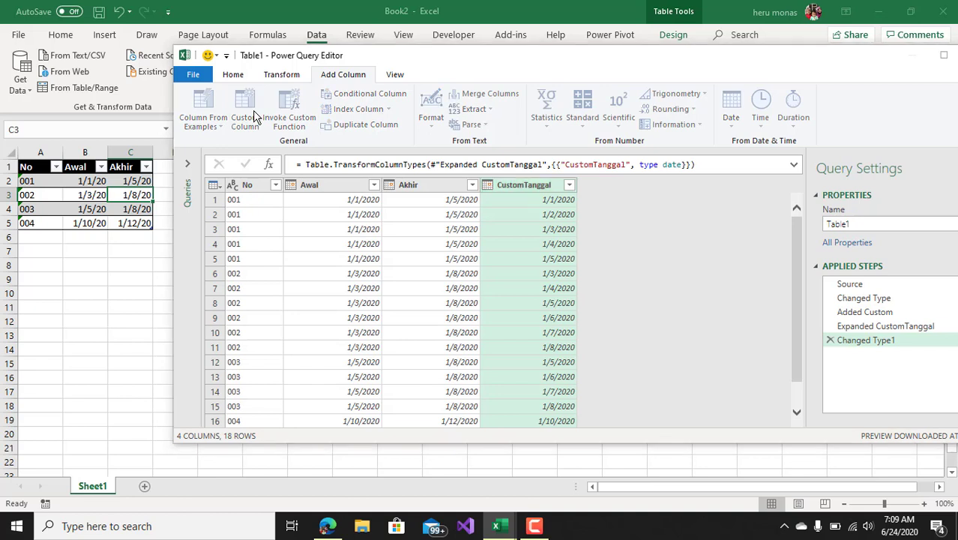
left_click_drag(326, 188, 250, 188)
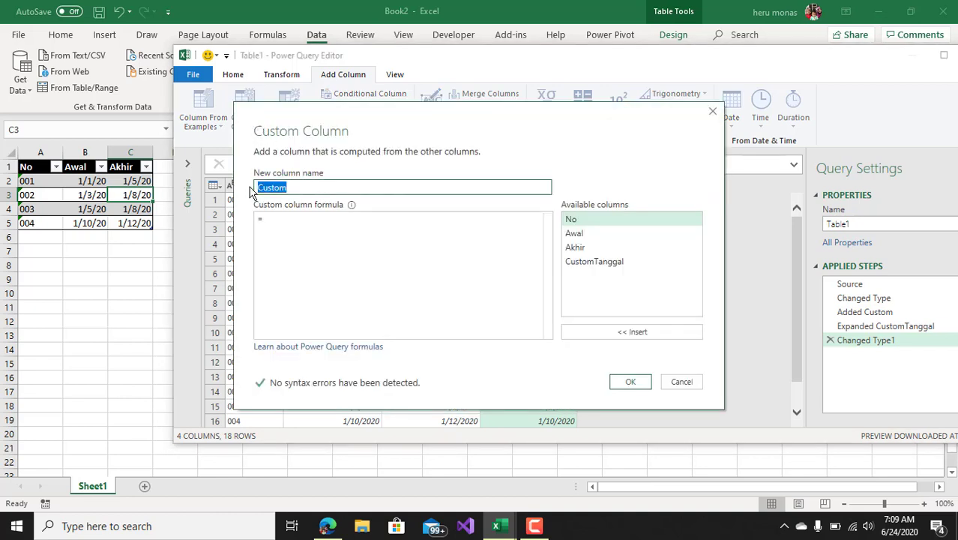
type("Data")
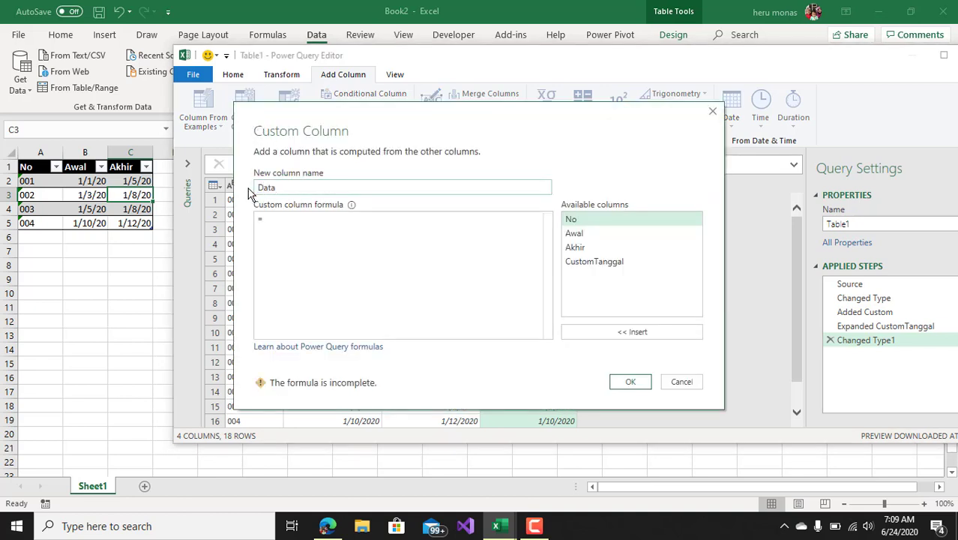
left_click_drag(326, 119, 569, 114)
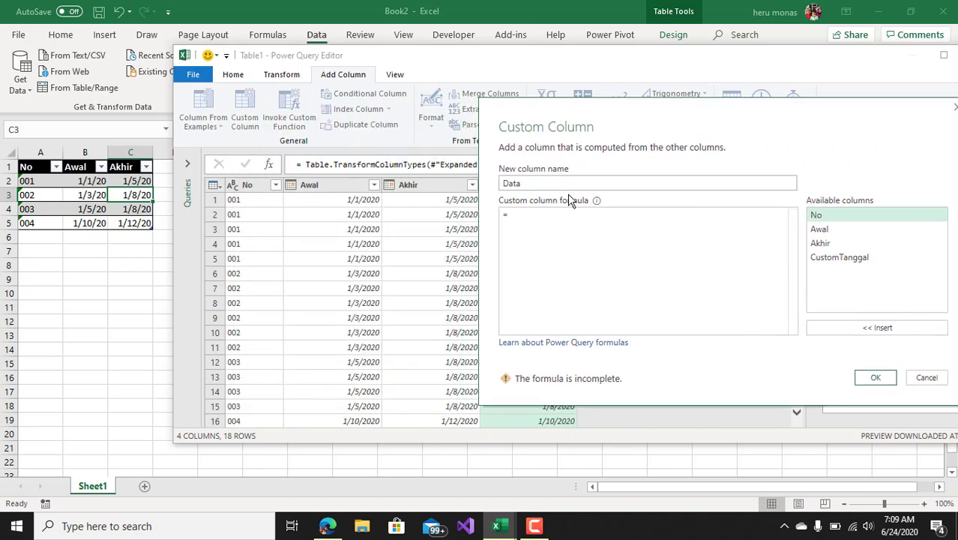
Begin the Data column's formula with [No] & "&" & to join the code and an ampersand separator
double_click(816, 215)
type("&")
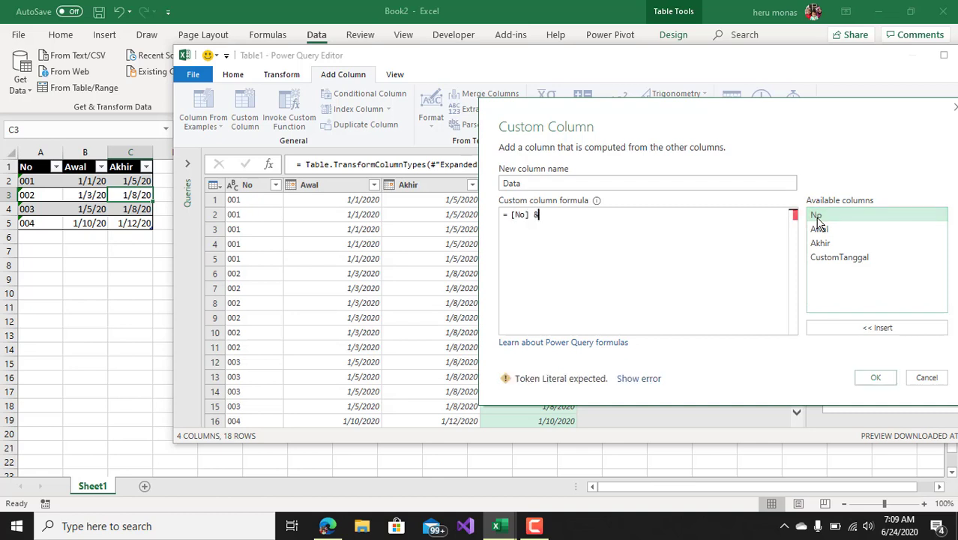
type(" \"")
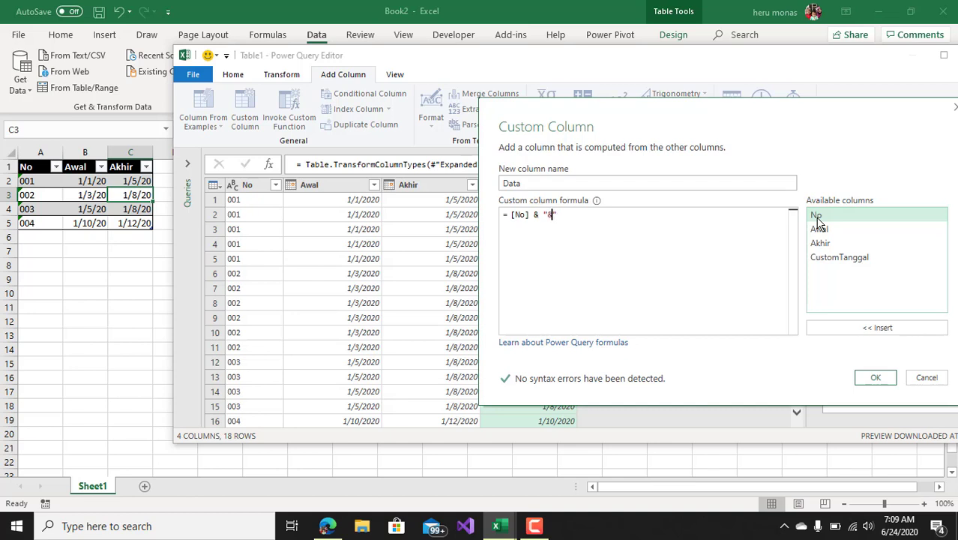
type("&\" &")
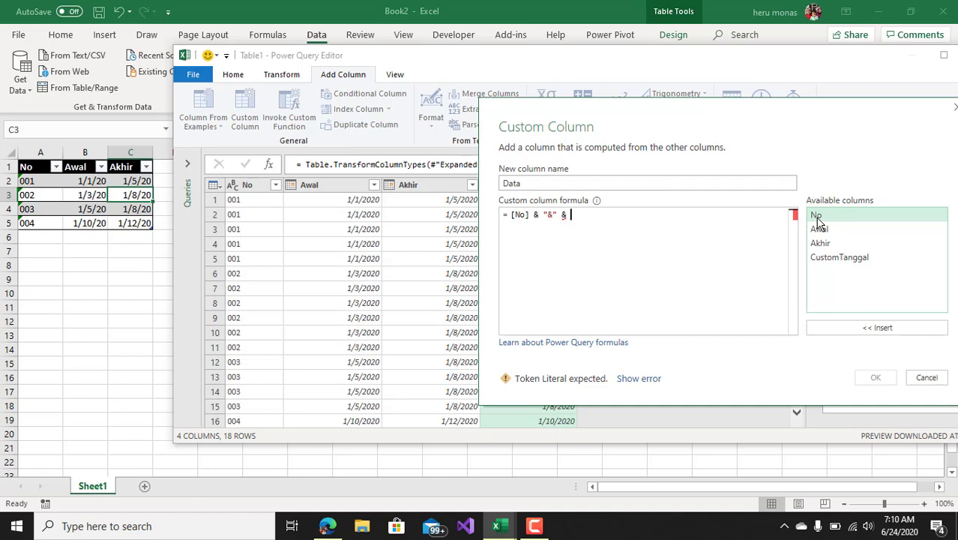
Complete the Data formula with Date.ToText([CustomTanggal]) and add the column to the query
type("date.to")
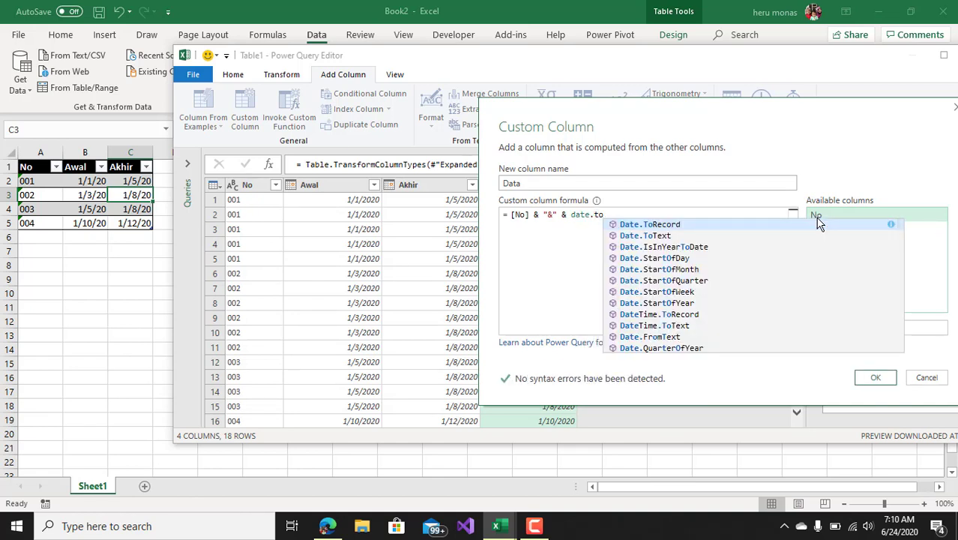
key("Down")
key("Tab")
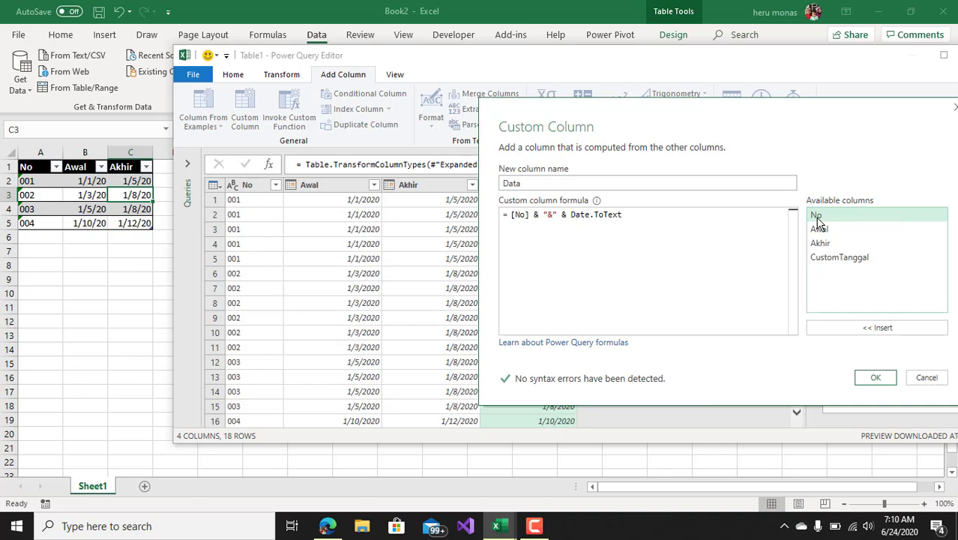
type("(")
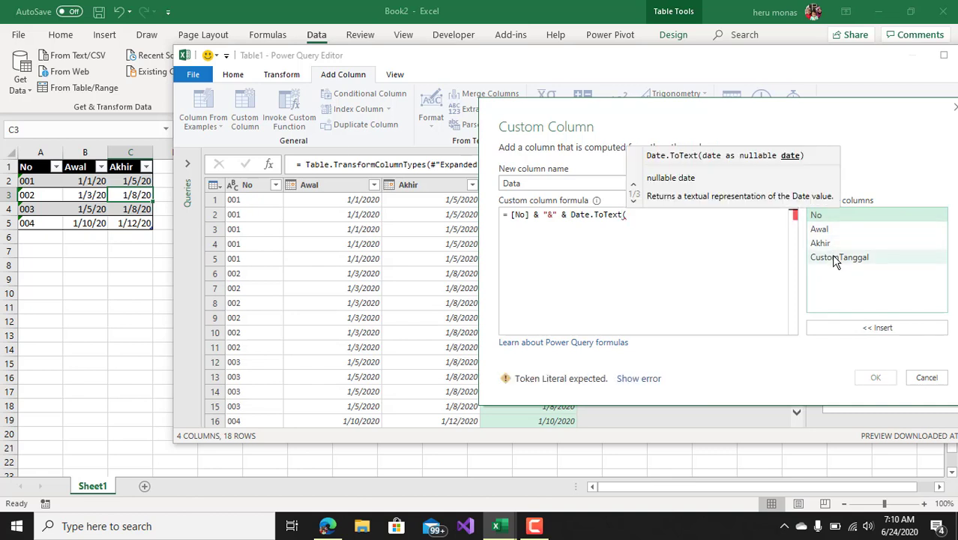
double_click(833, 257)
type(")")
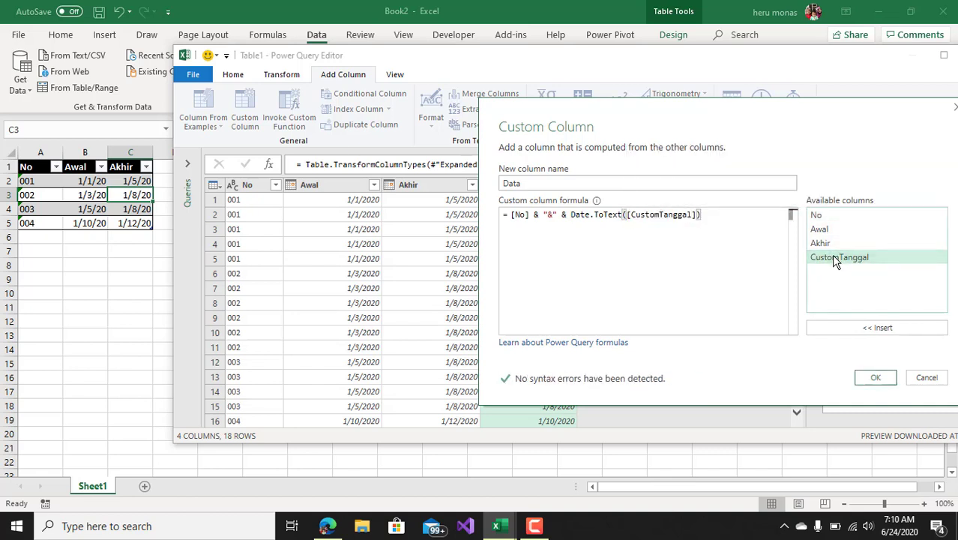
left_click(872, 378)
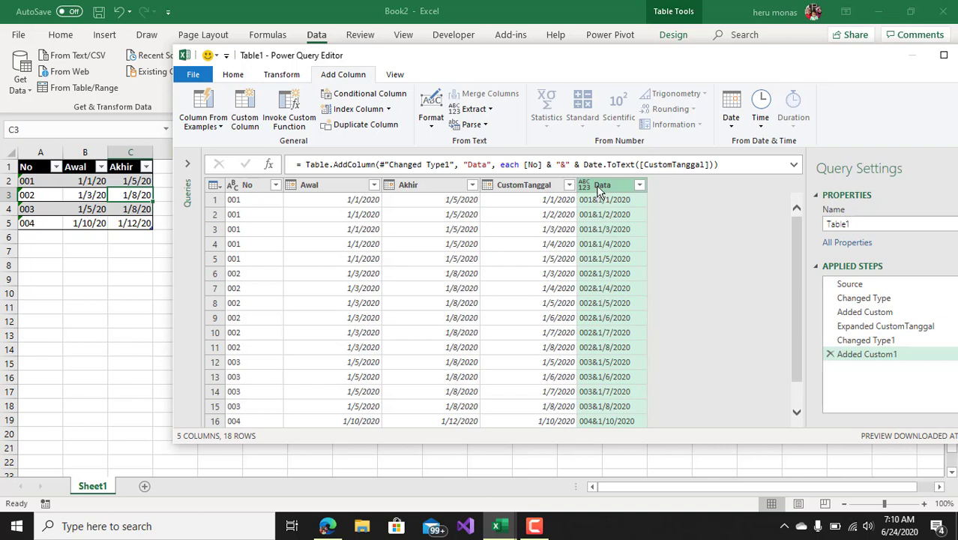
Keep only the No and Data columns in the query by removing all other columns
left_click(242, 185)
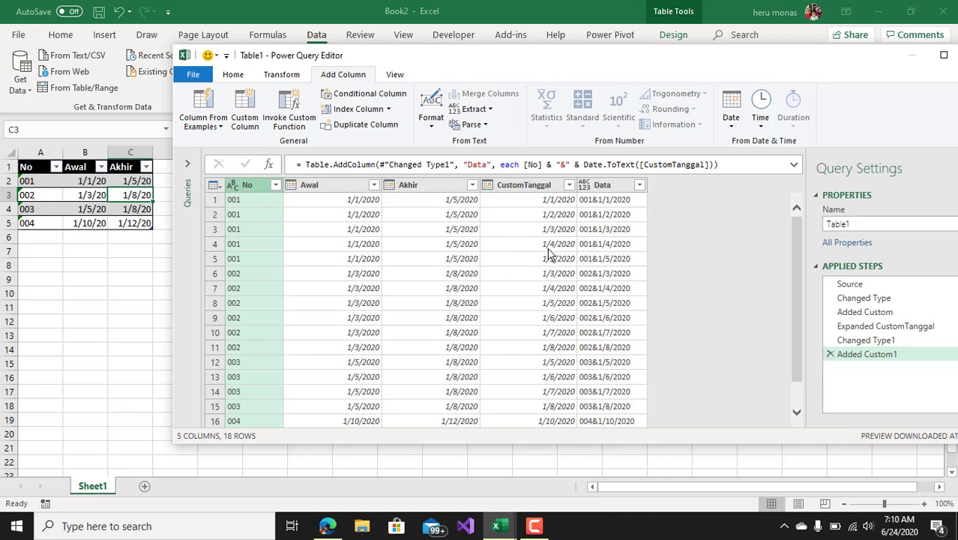
left_click(605, 192)
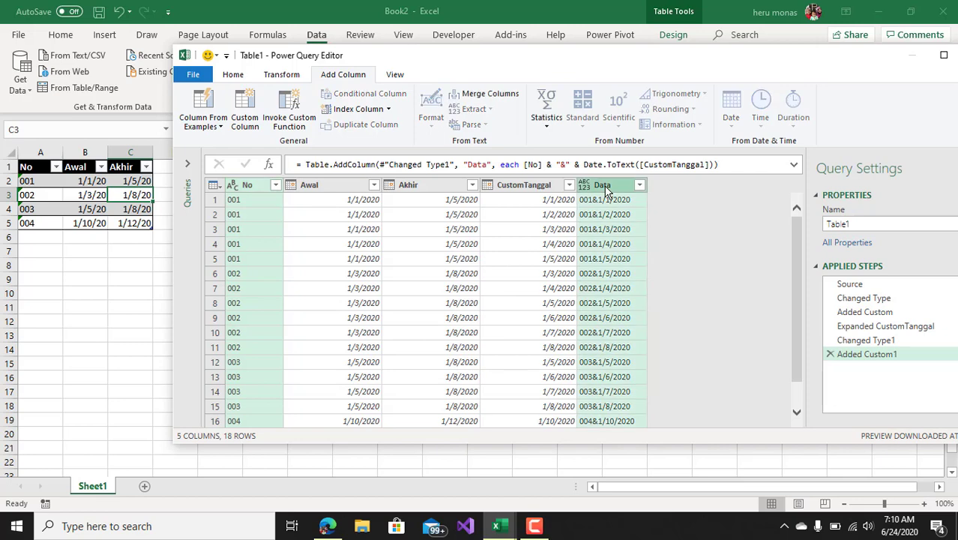
right_click(606, 192)
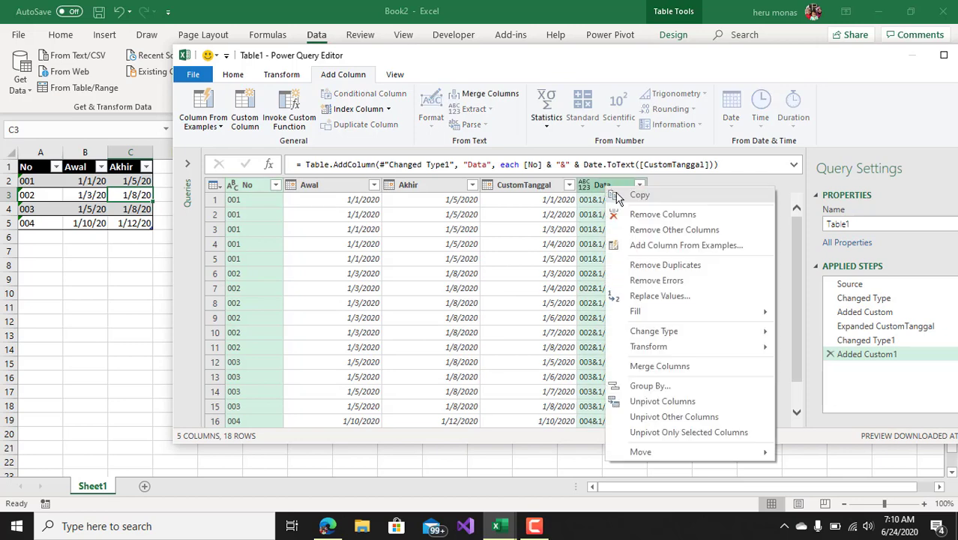
left_click(649, 235)
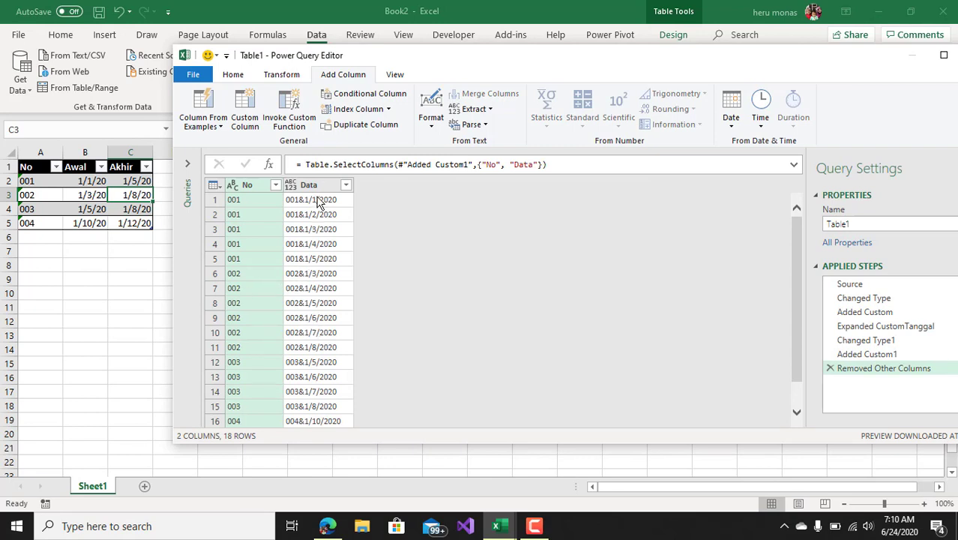
Load the query as a table into the existing worksheet at Sheet1 cell F1 and dismiss the queries list
left_click(233, 77)
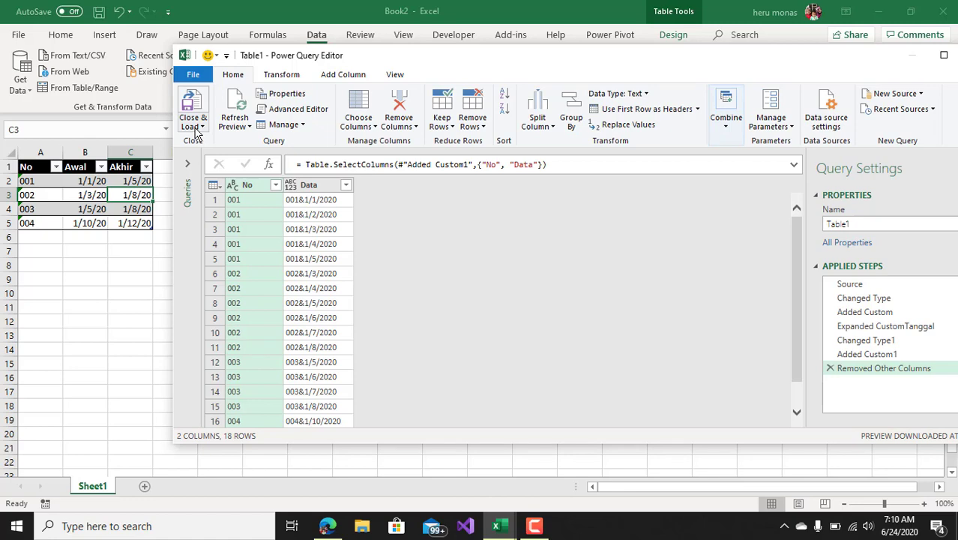
left_click(201, 127)
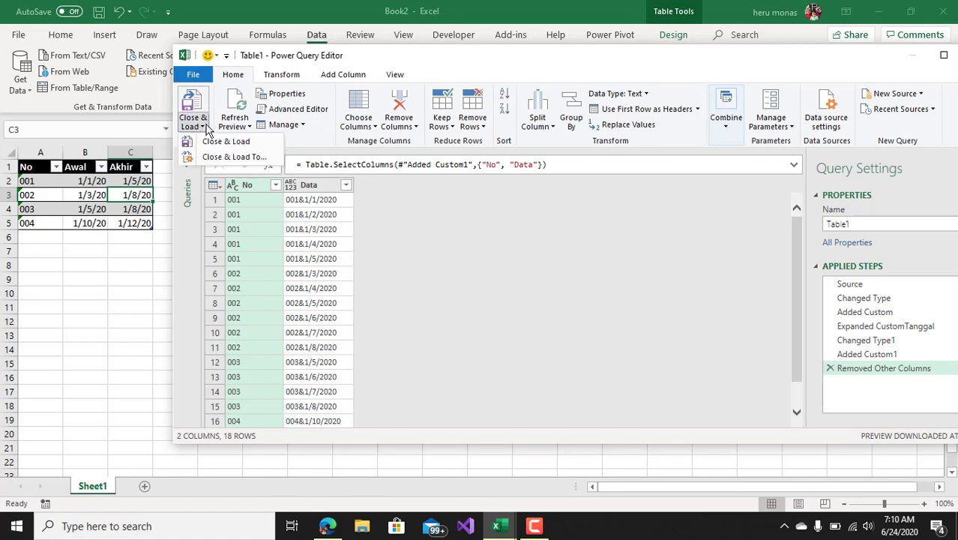
left_click(233, 156)
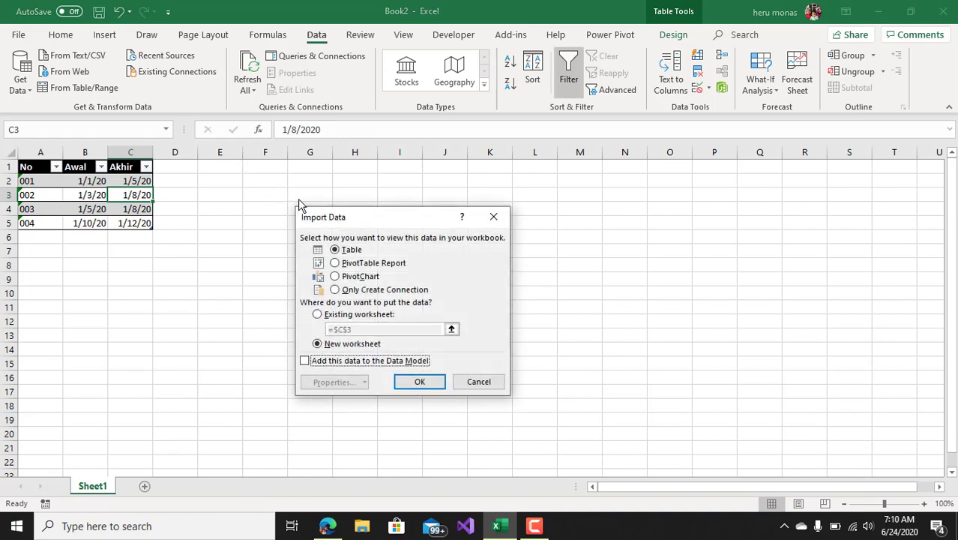
left_click_drag(336, 220, 485, 171)
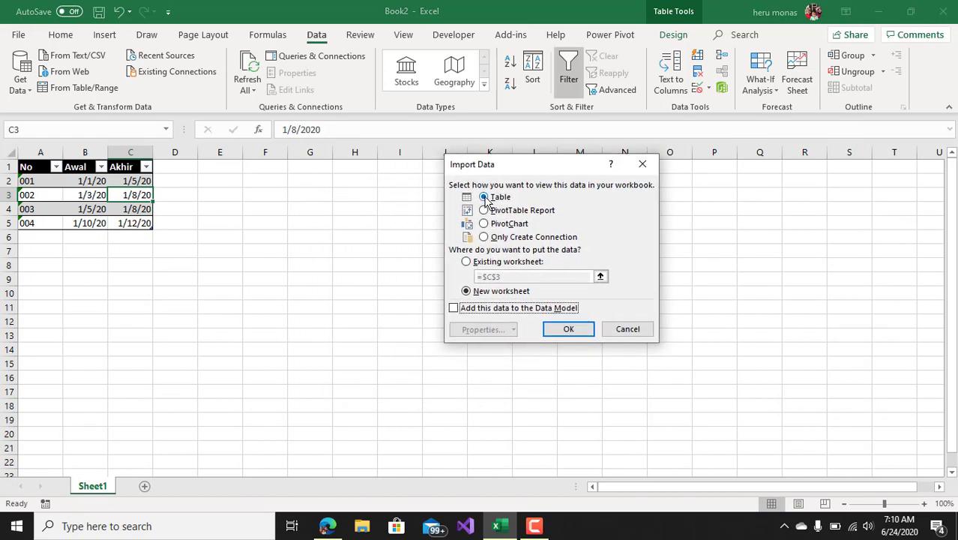
left_click(476, 263)
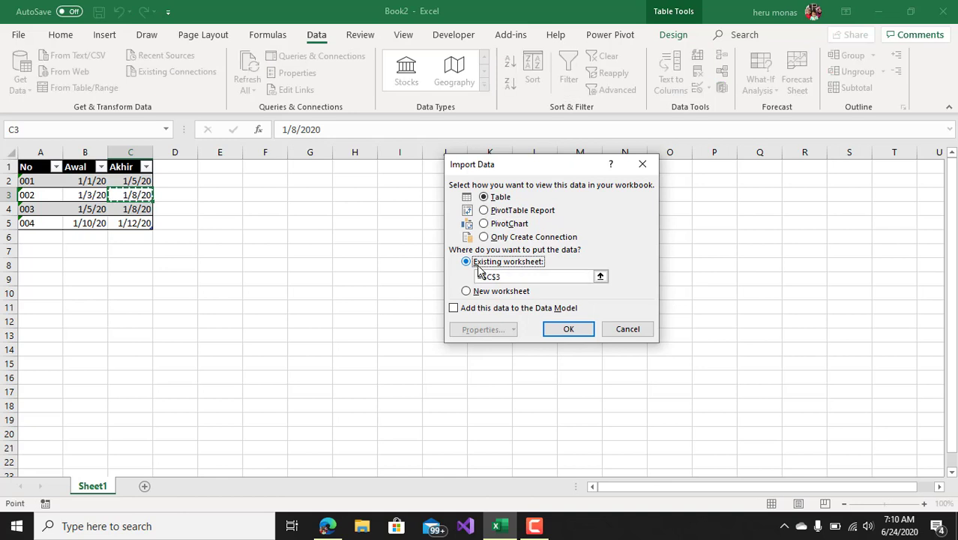
left_click(258, 167)
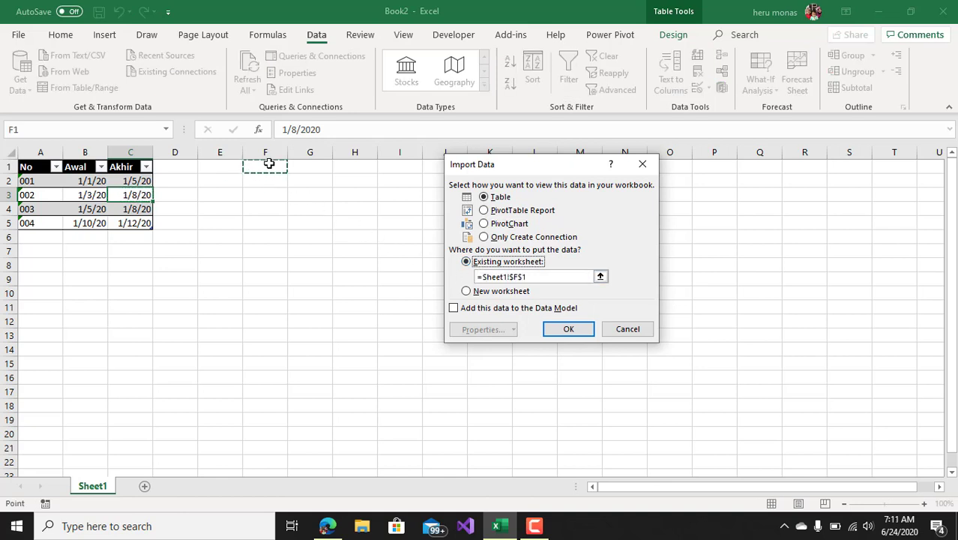
left_click(566, 331)
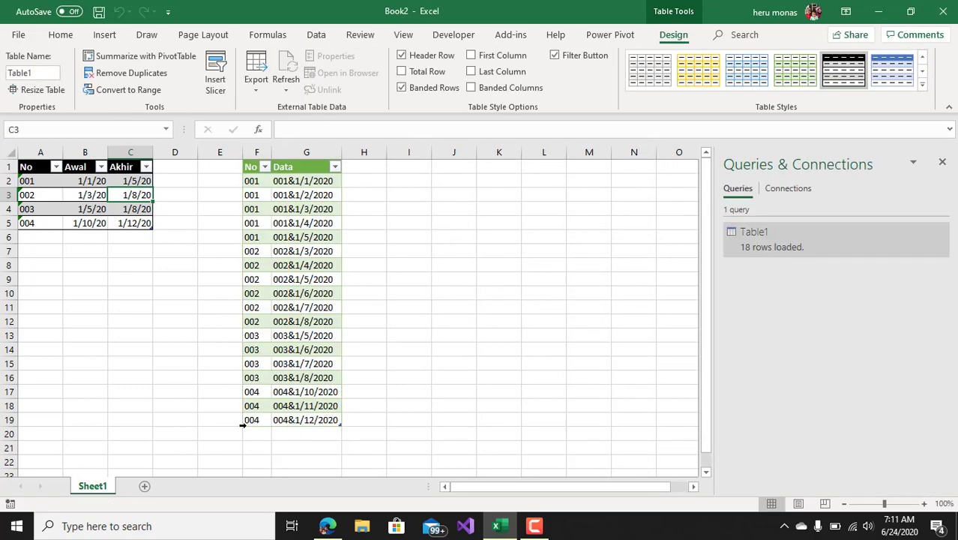
left_click(942, 161)
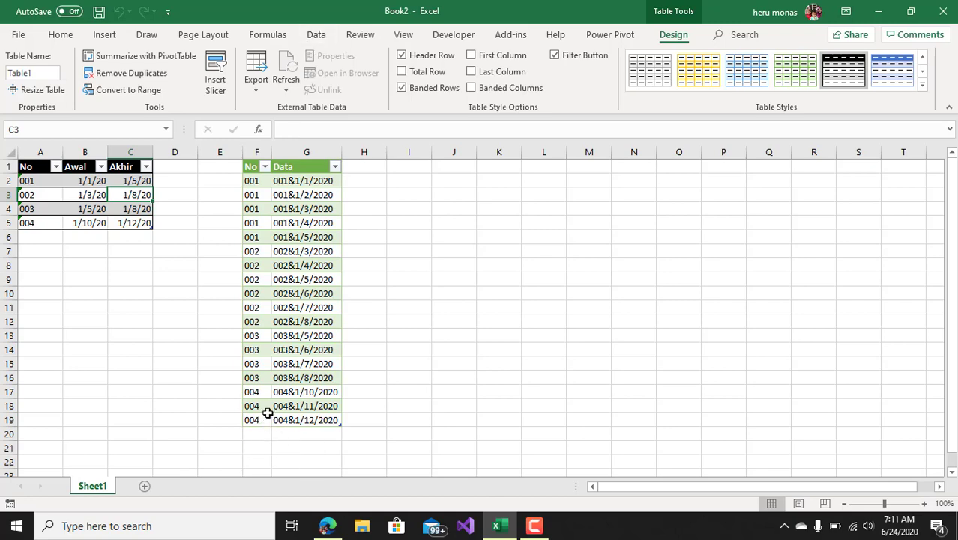
Add row 005 to the source table with Awal 1/10/20 and Akhir 1/11/20, and refresh the query output
left_click(47, 238)
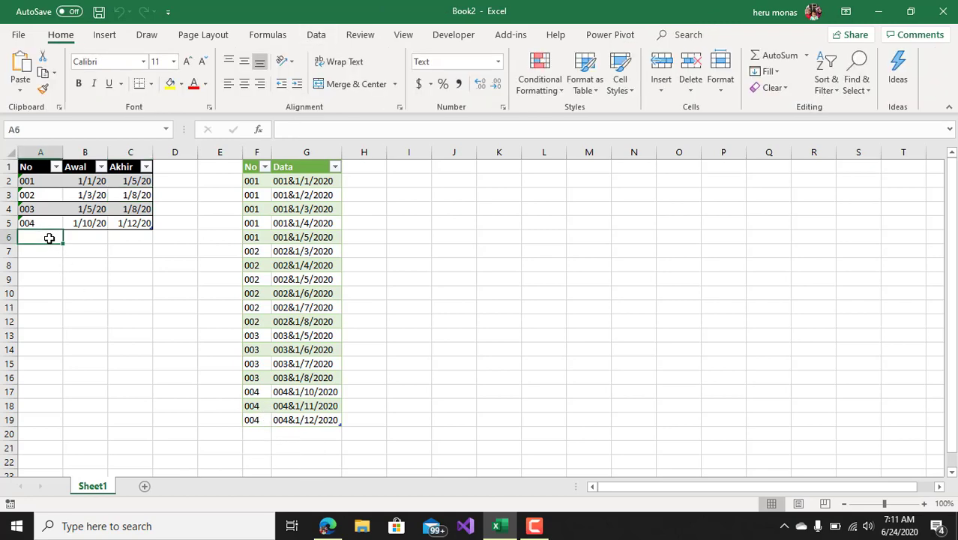
type("005")
key("Tab")
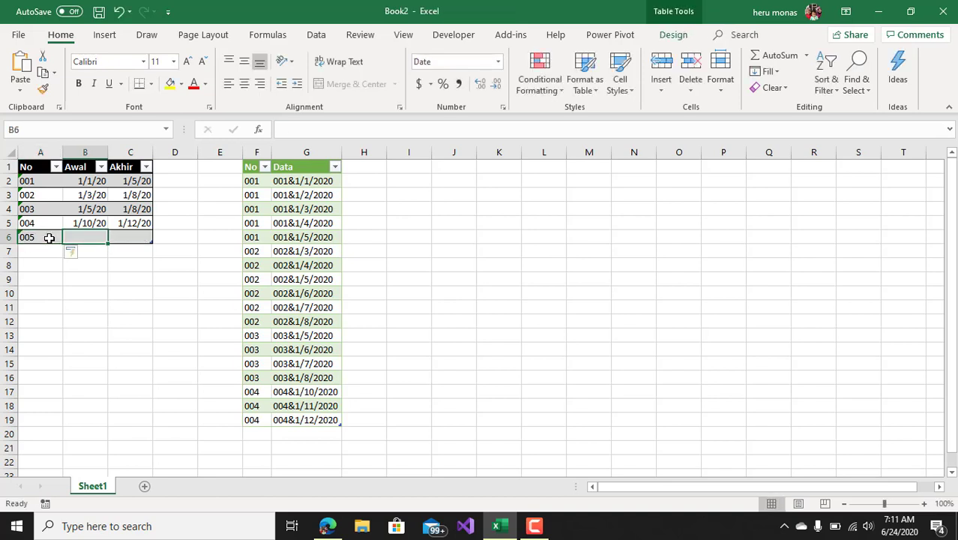
type("1/10")
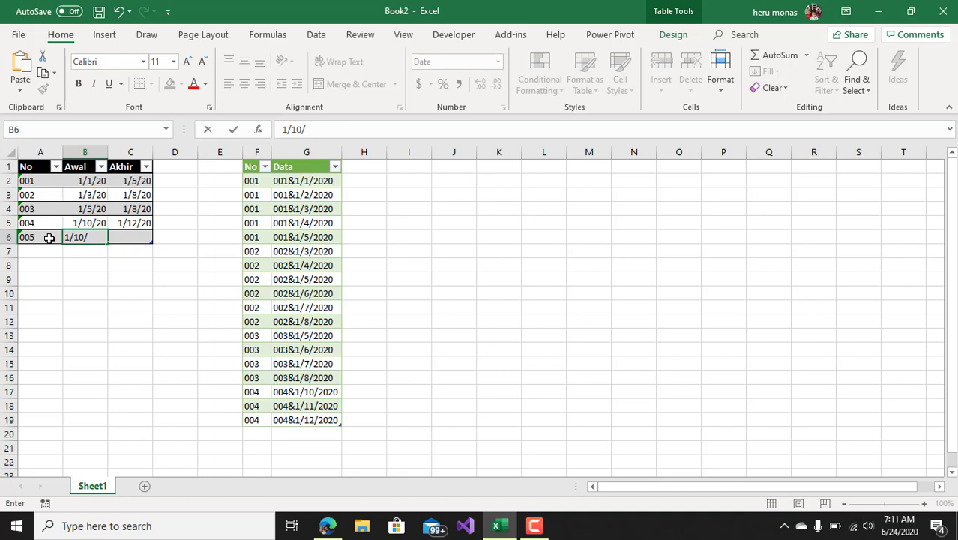
type("/20")
key("Return")
key("Up")
key("Right")
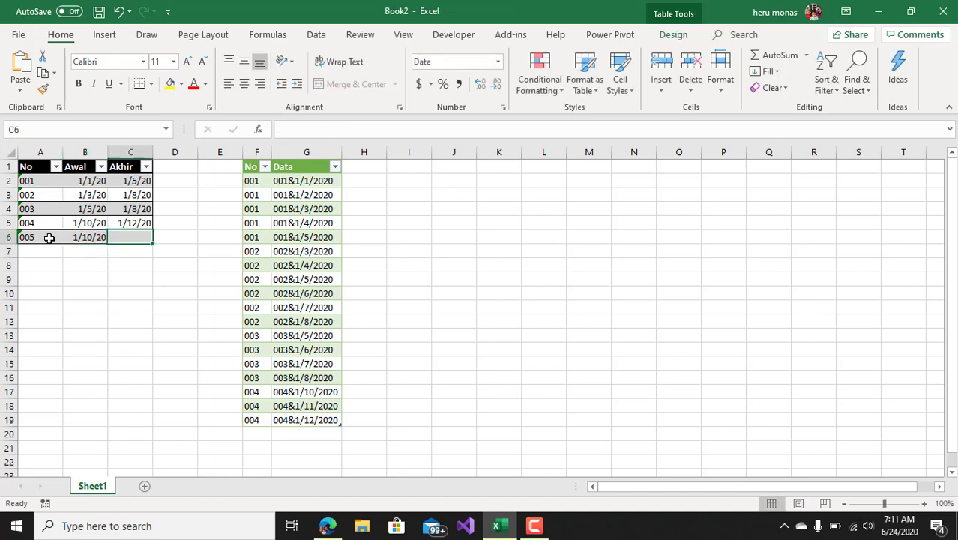
type("1/11")
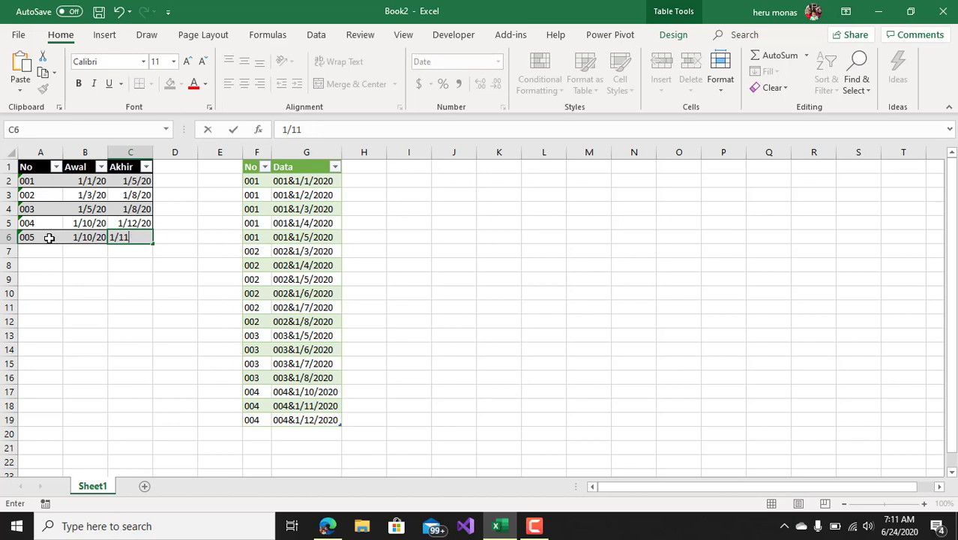
key("Return")
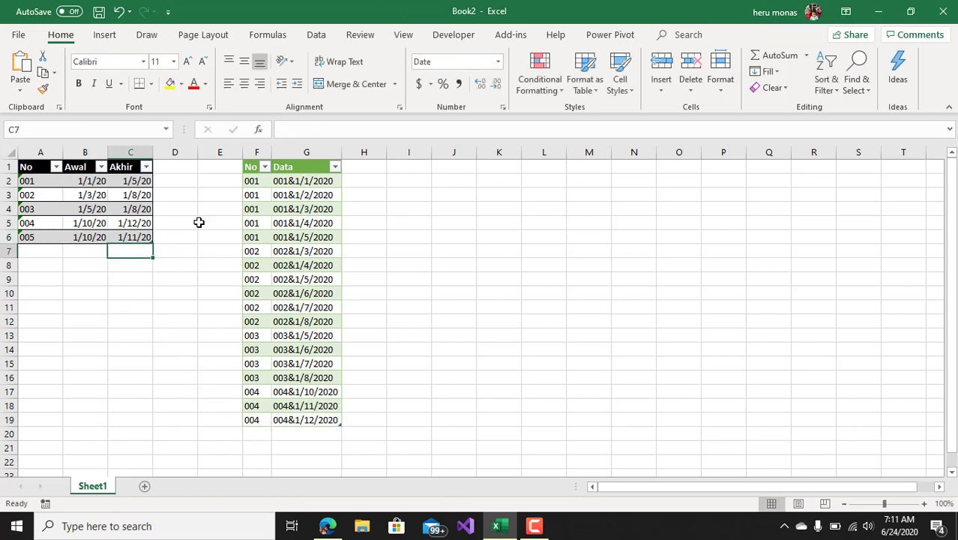
left_click(316, 35)
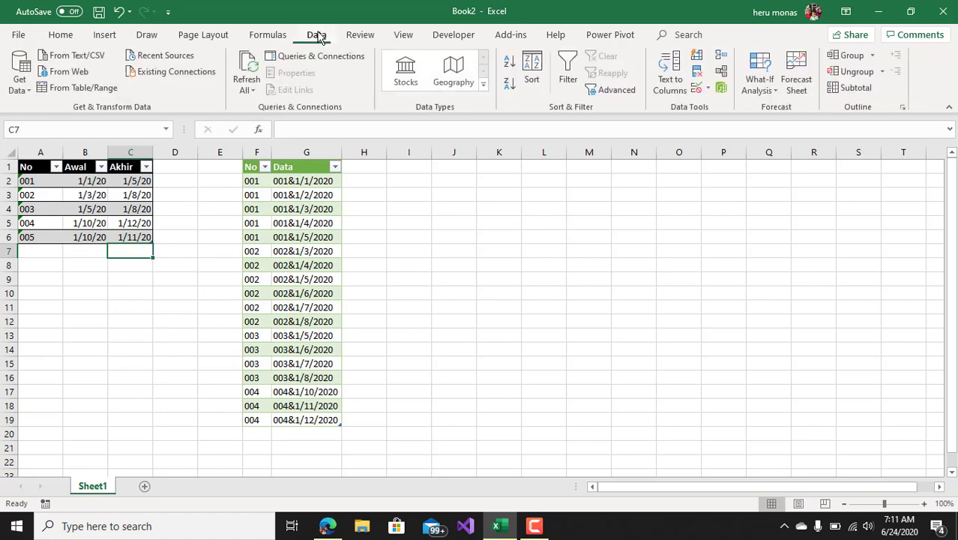
left_click(251, 69)
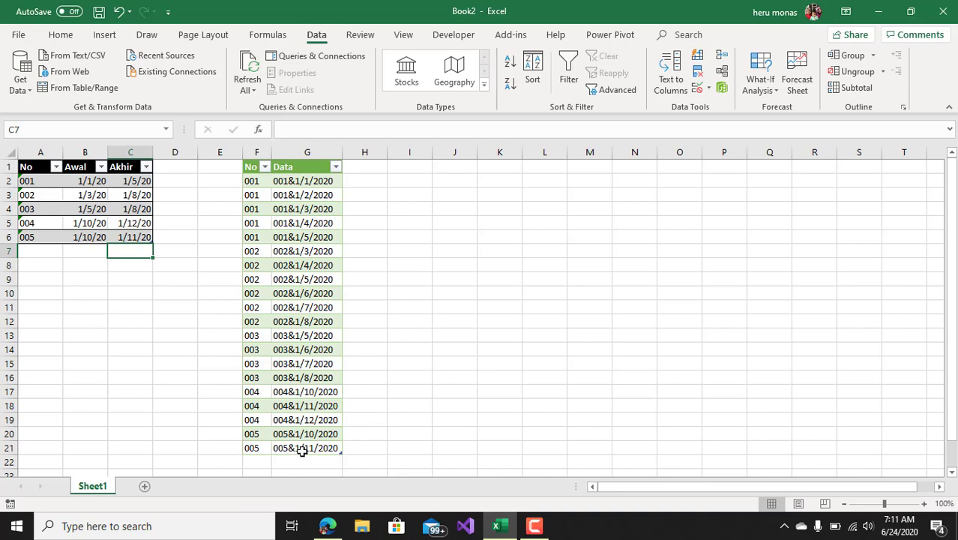
Add row 006 to the source table with Awal 1/1/2020 and Akhir 1/30/2020
left_click(29, 250)
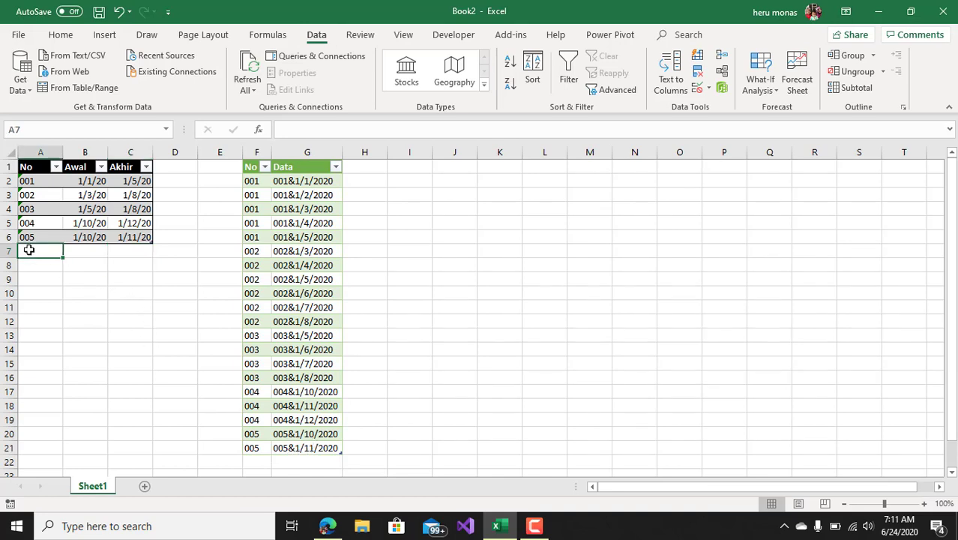
type("006")
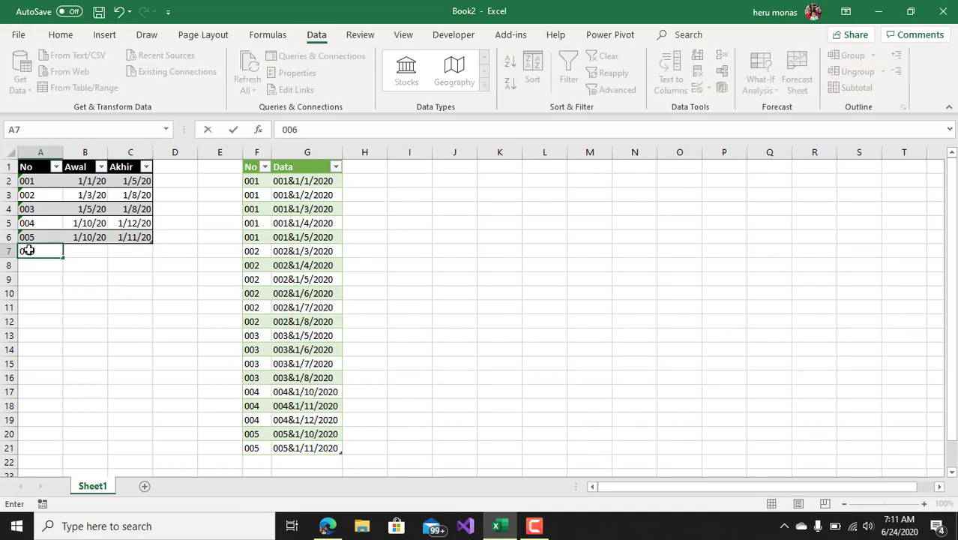
key("Tab")
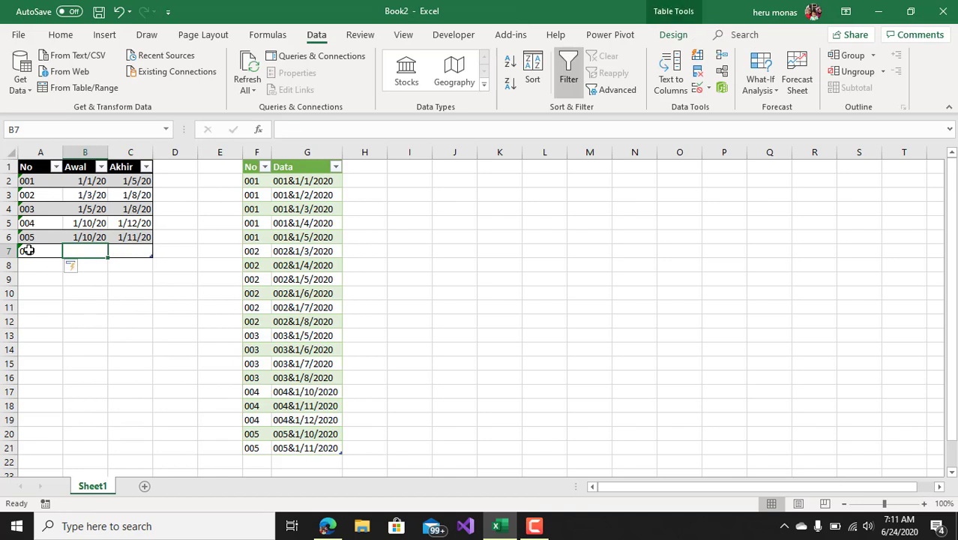
type("1/1/2020")
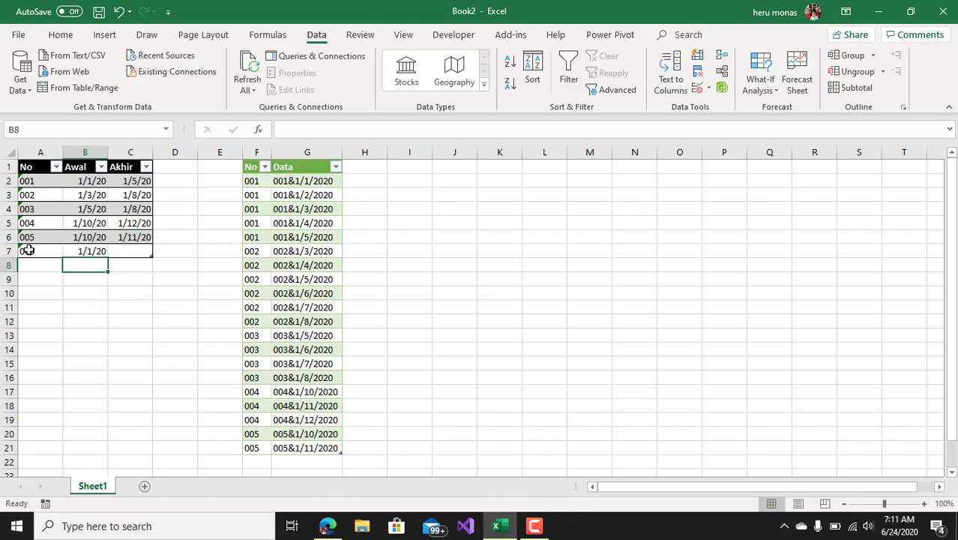
key("ctrl+Return")
key("Tab")
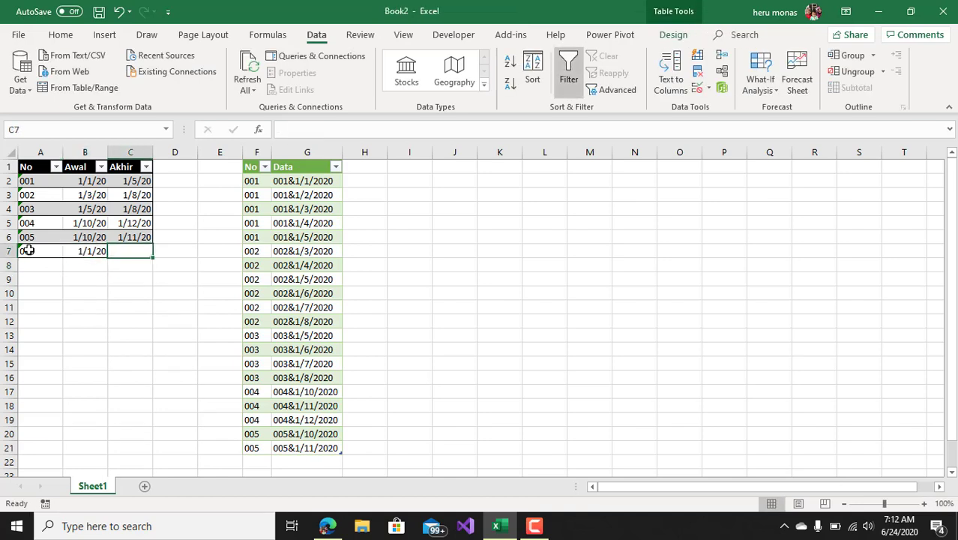
type("1")
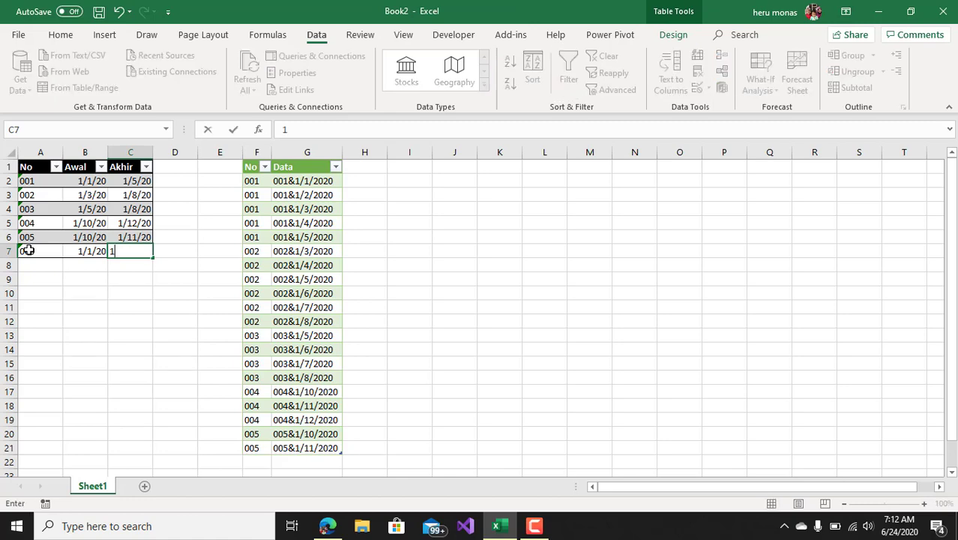
type("/30/2020")
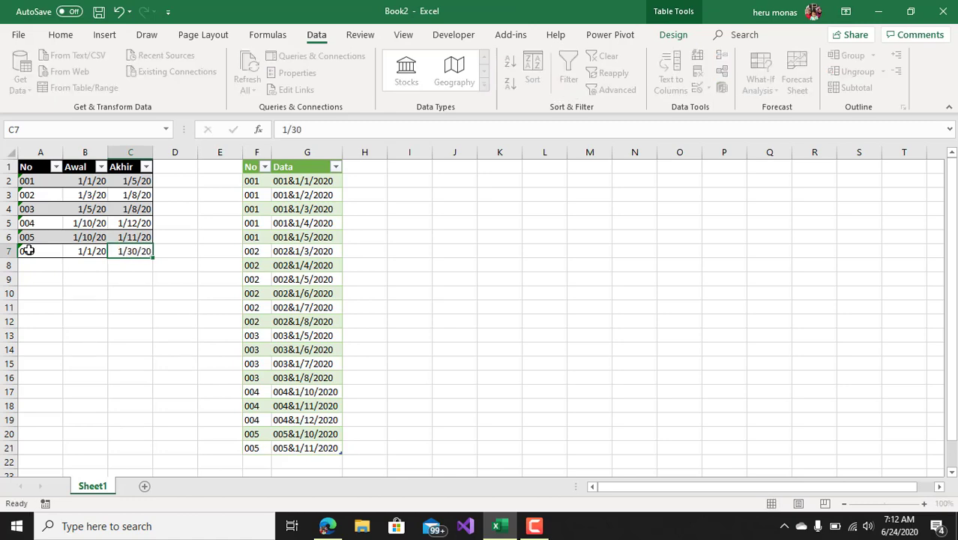
key("Return")
Refresh the query output again and review the daily rows for code 006
scroll(143, 391, "down", 2)
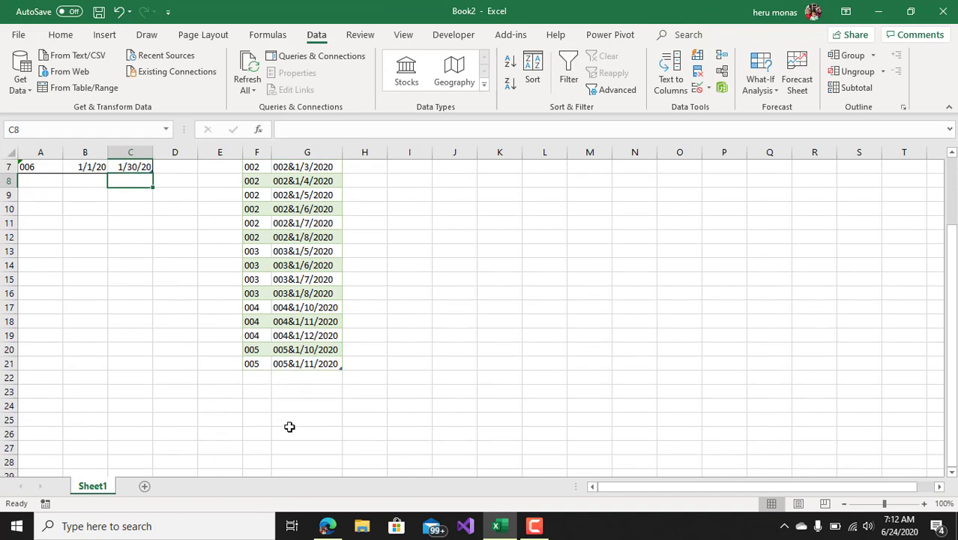
left_click(247, 71)
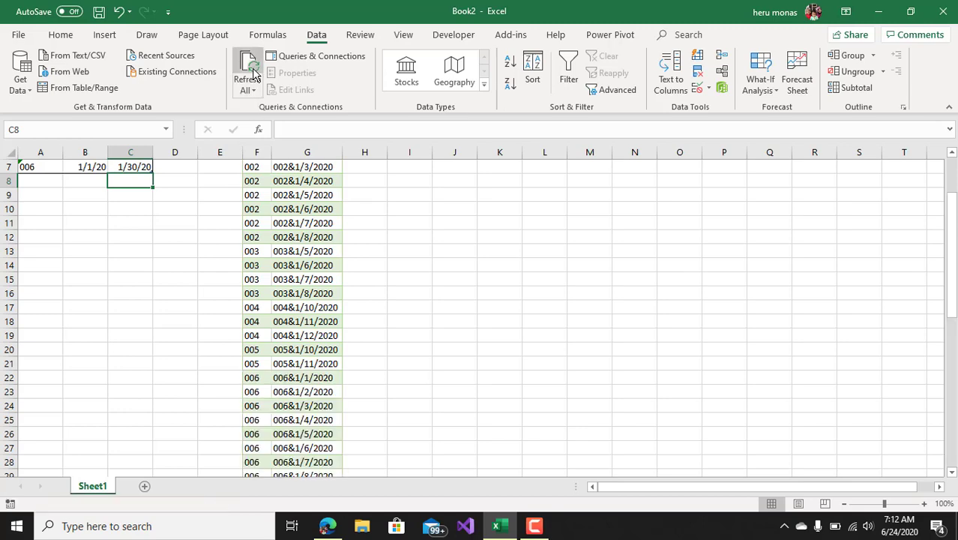
scroll(383, 315, "down", 8)
scroll(367, 333, "up", 10)
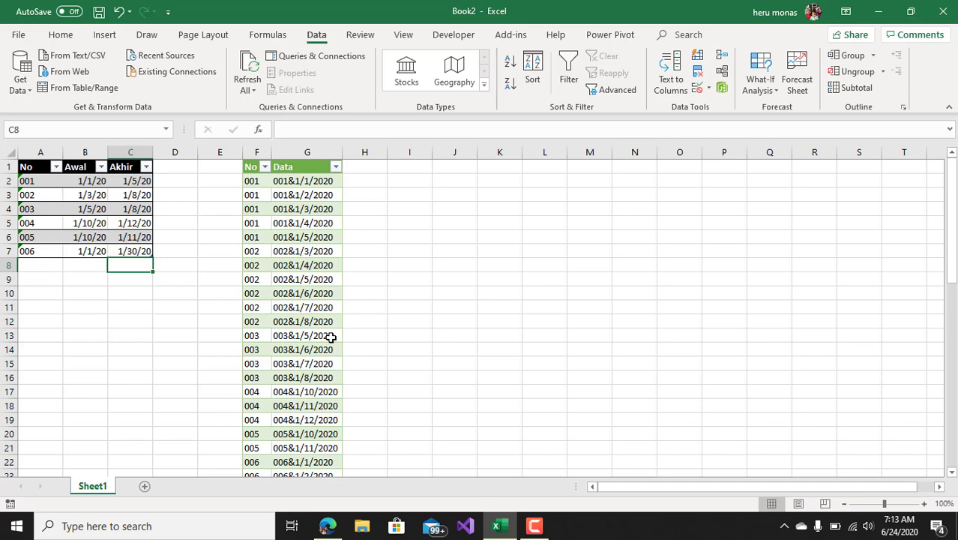
left_click(533, 525)
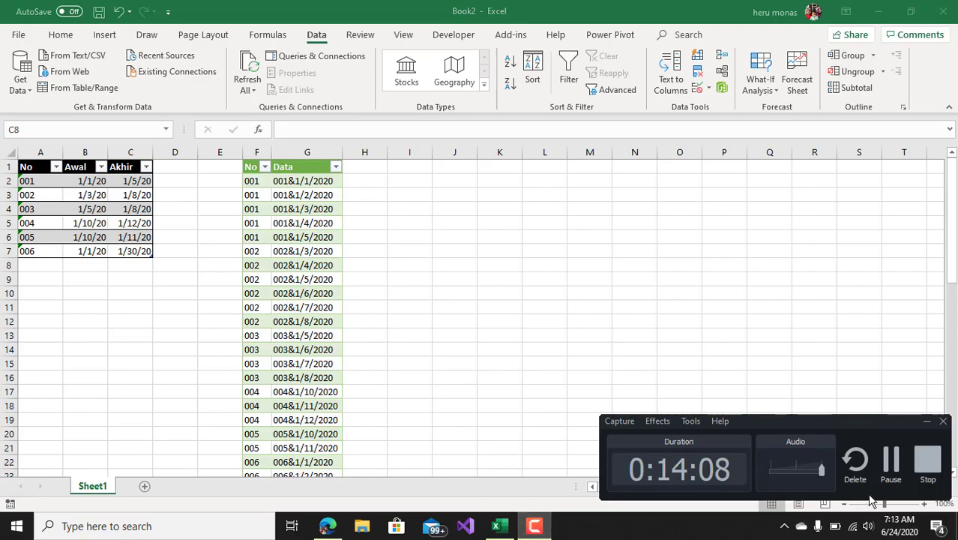
left_click(927, 461)
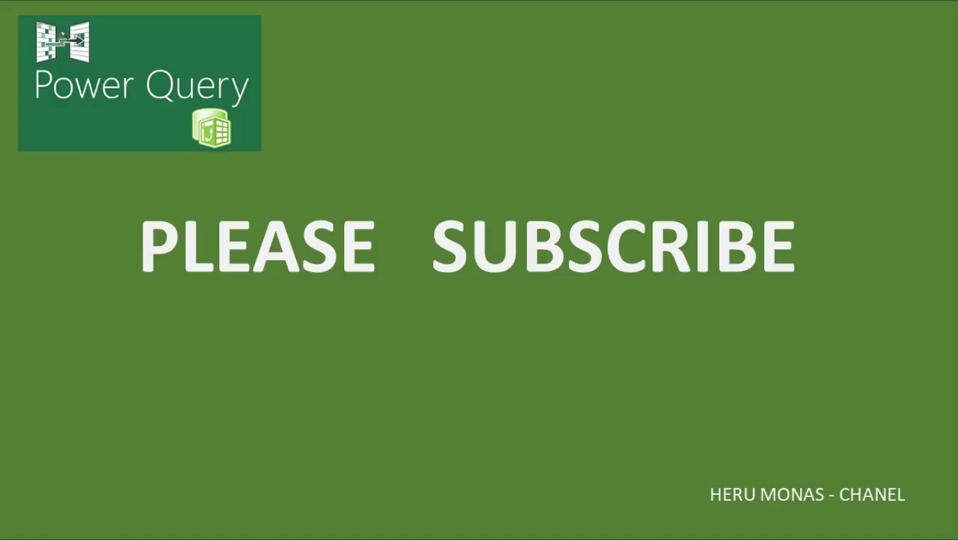